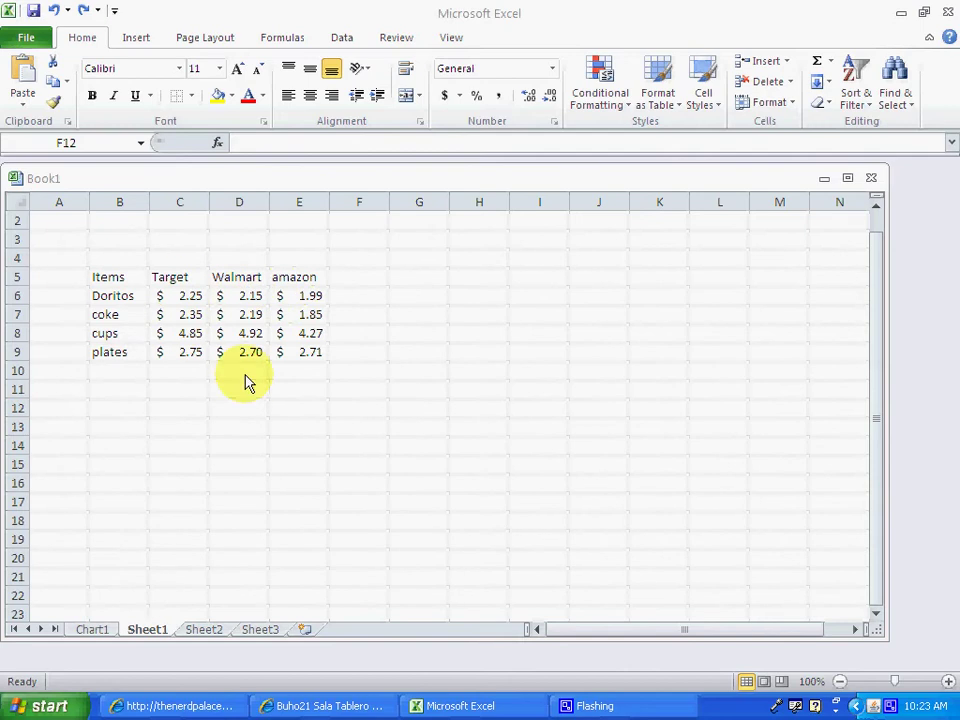
Step: Insert a clustered column chart of the C6:E6 Doritos prices, place it right of the table, and maximize the window
left_click(359, 397)
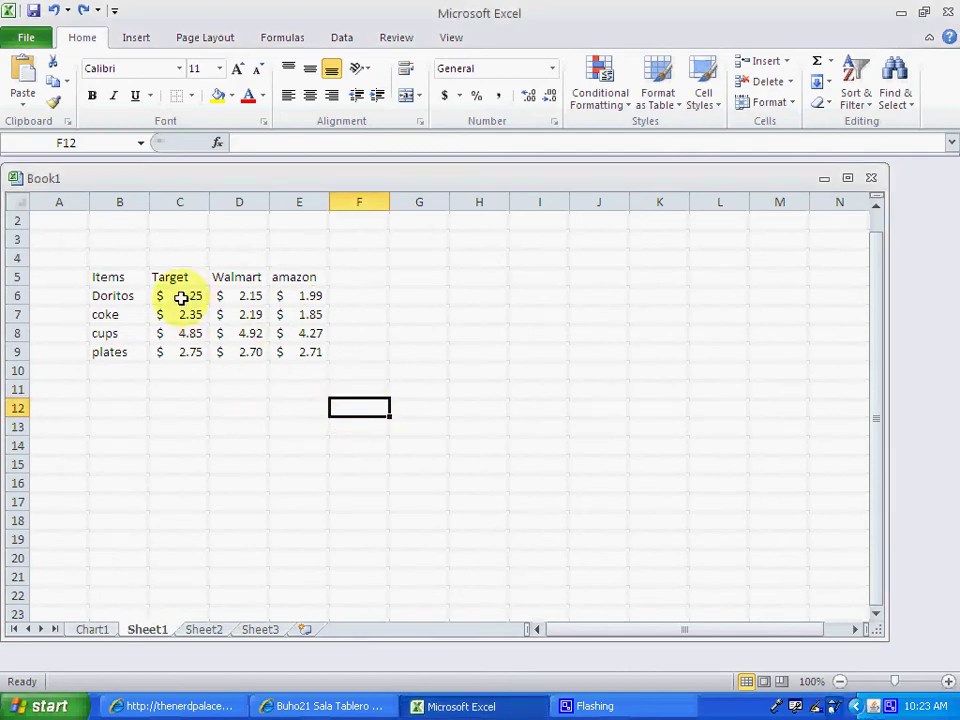
left_click_drag(176, 296, 285, 297)
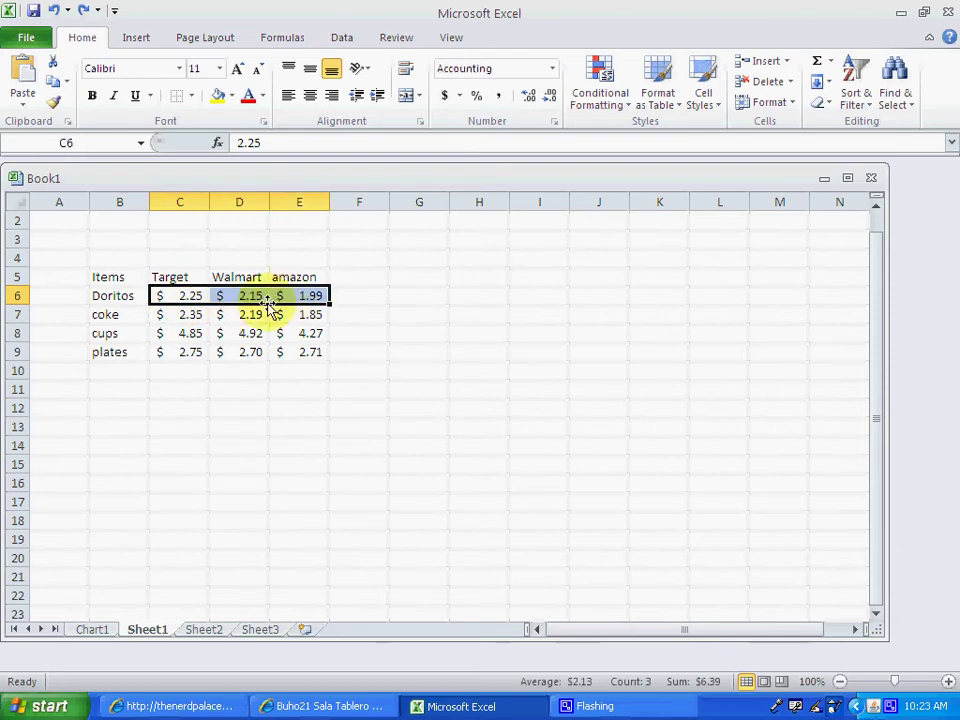
left_click(134, 38)
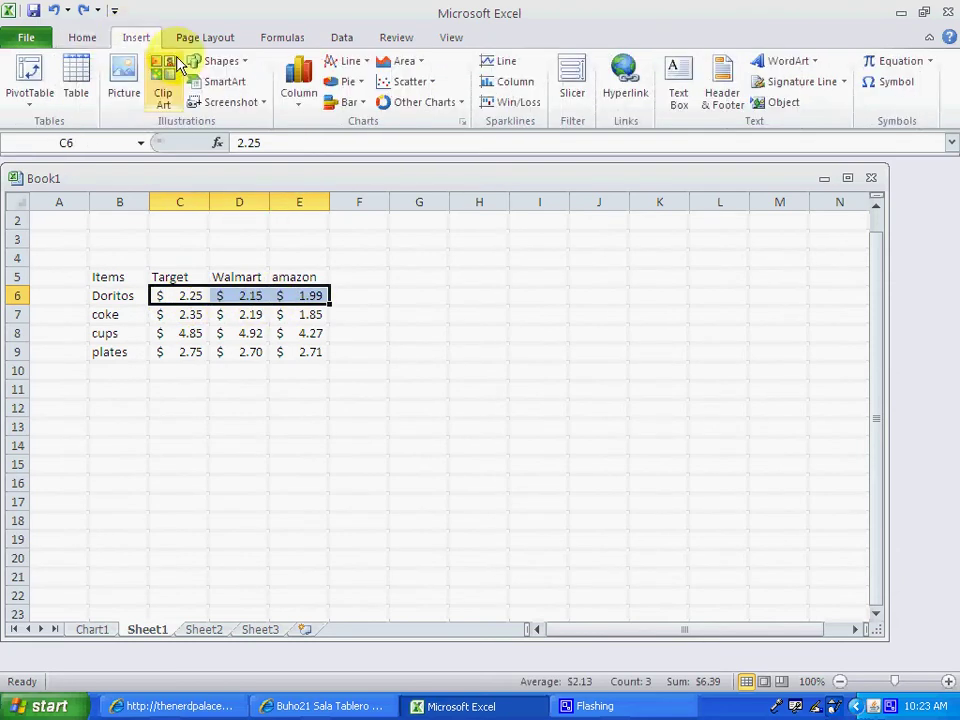
left_click(293, 97)
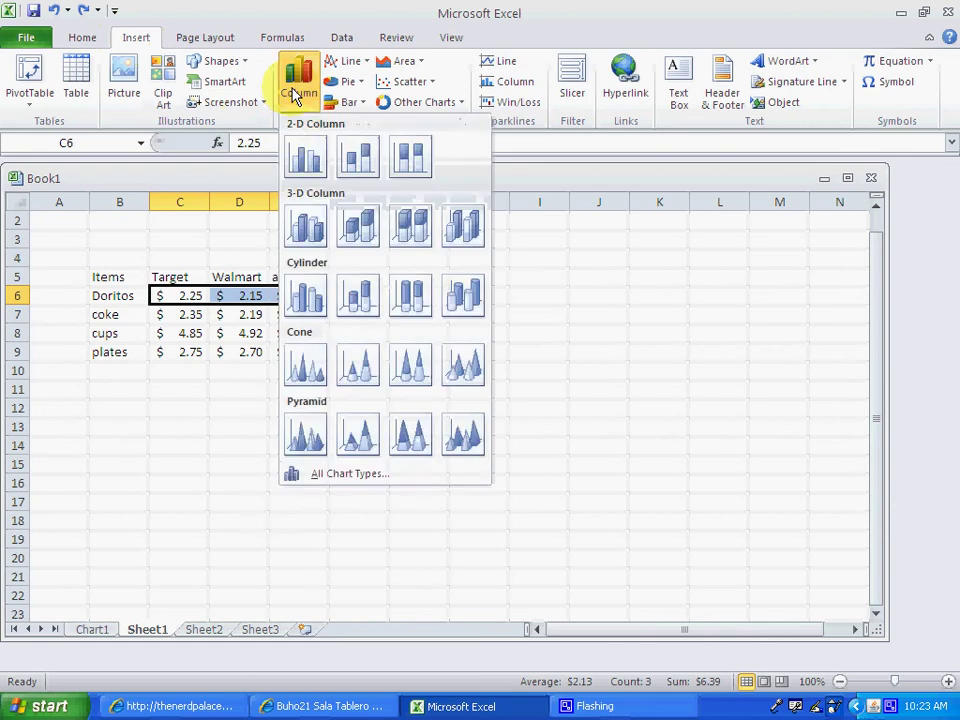
left_click(298, 155)
left_click_drag(654, 326, 790, 349)
left_click(847, 179)
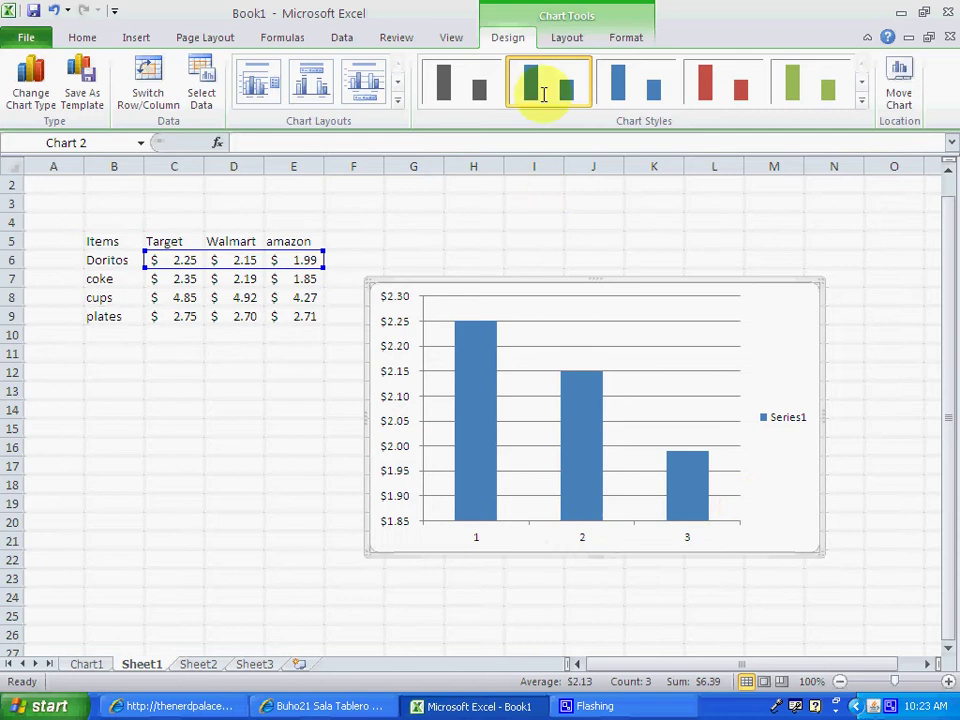
Step: Add an above-chart title and replace its placeholder text with 'Doritos'
left_click(568, 40)
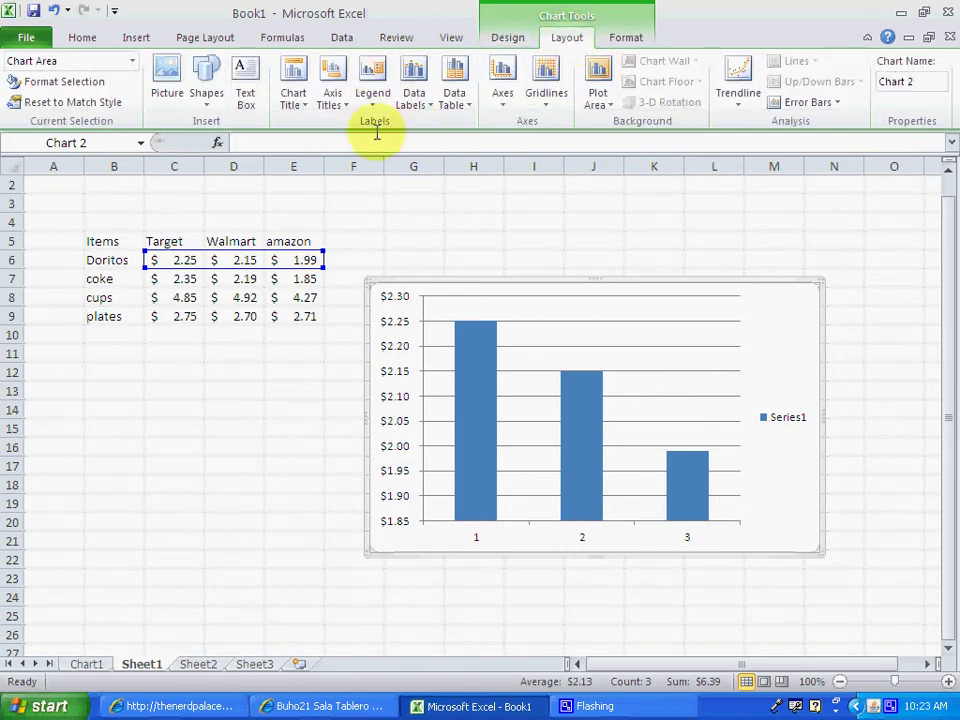
left_click(306, 110)
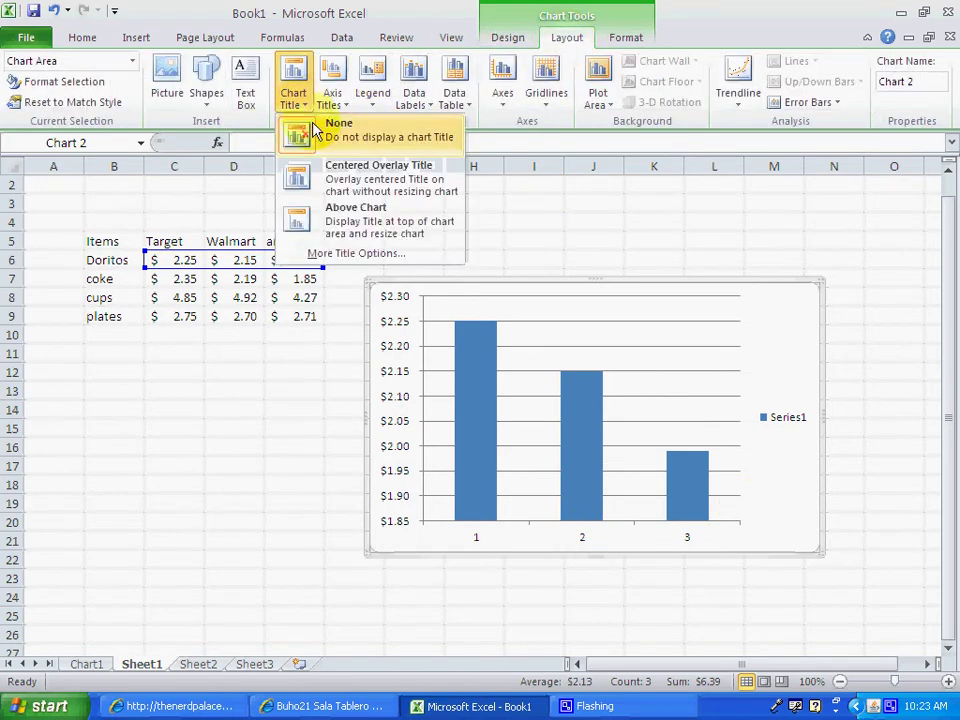
left_click(356, 232)
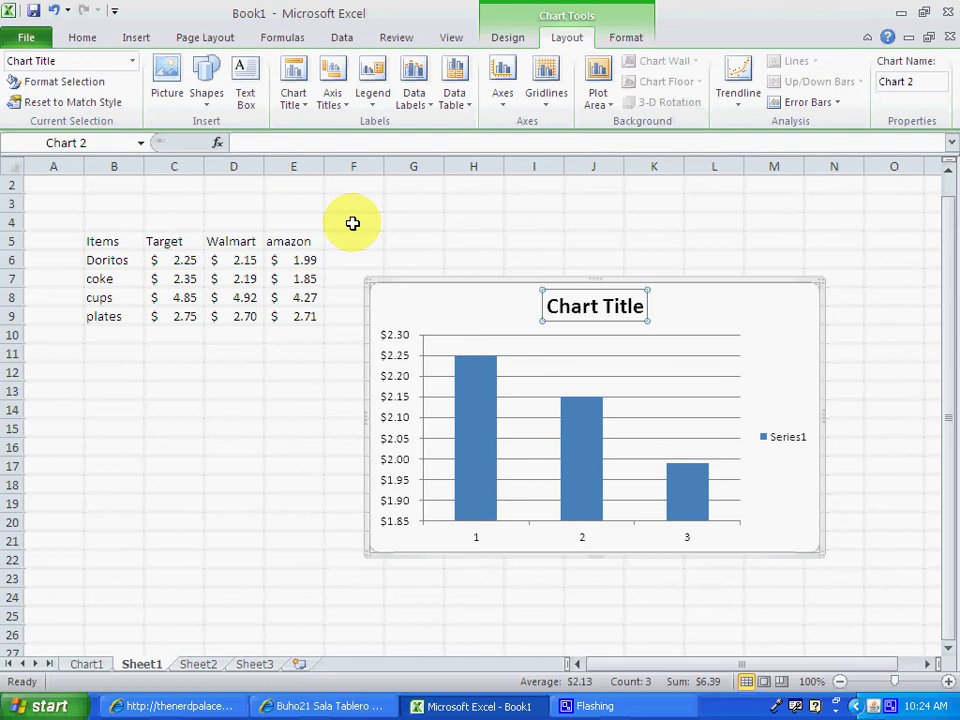
left_click_drag(592, 308, 540, 307)
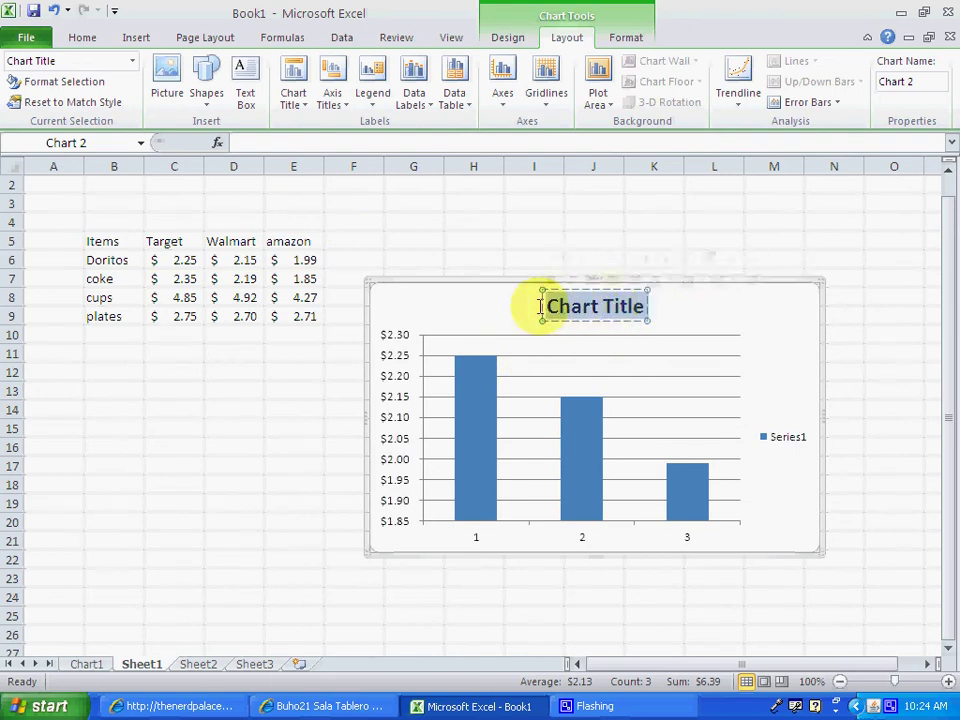
type("Doritos")
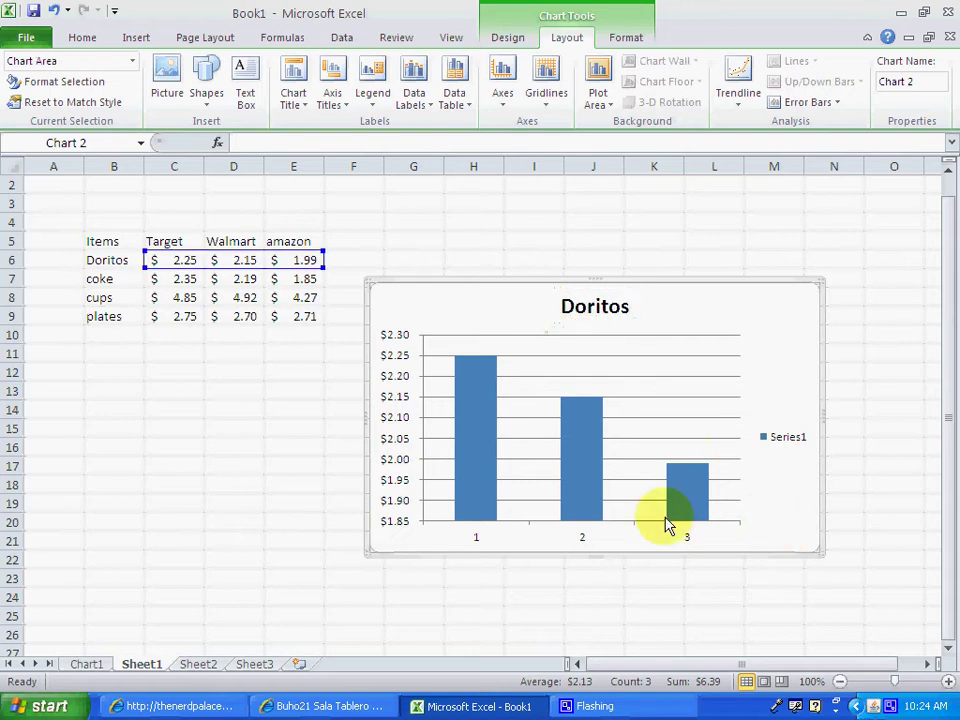
Step: Add the horizontal axis title 'Stores' below the axis
left_click(349, 113)
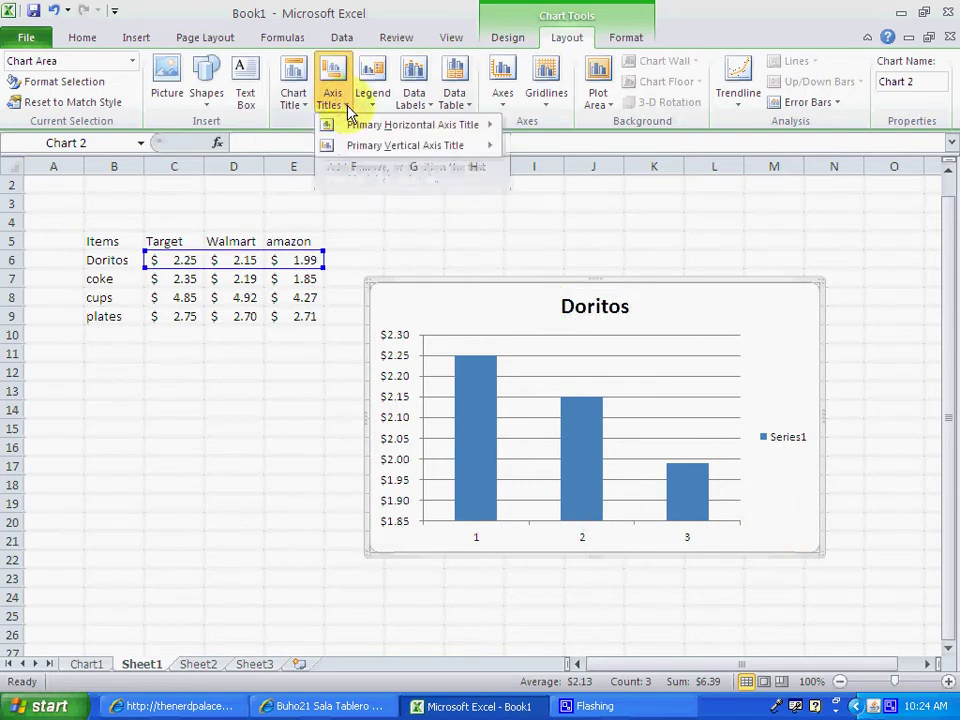
mouse_move(399, 126)
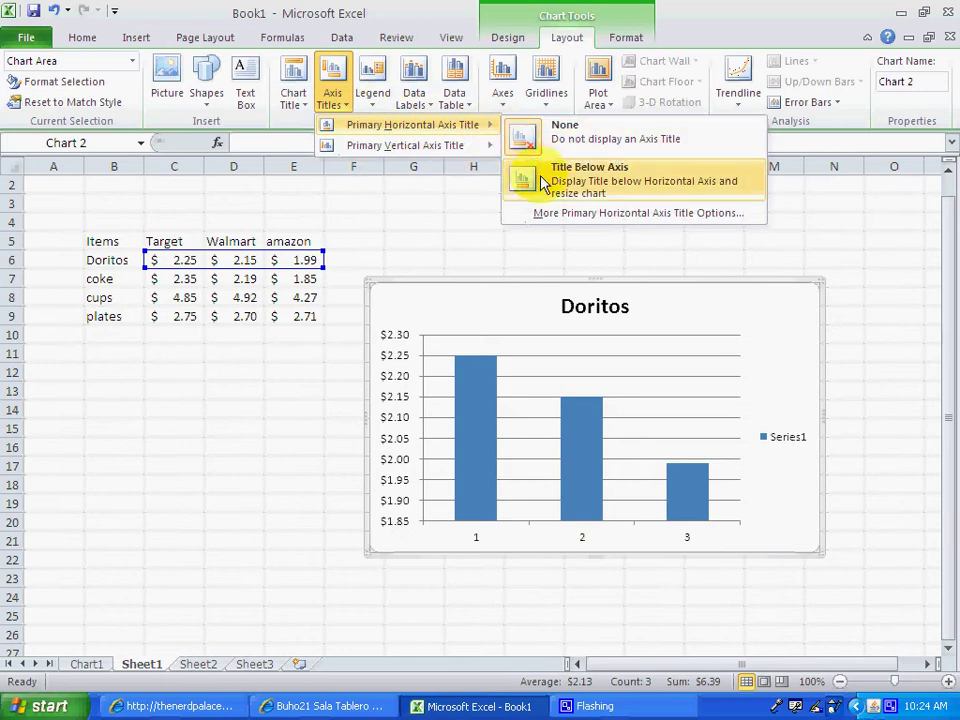
left_click(525, 180)
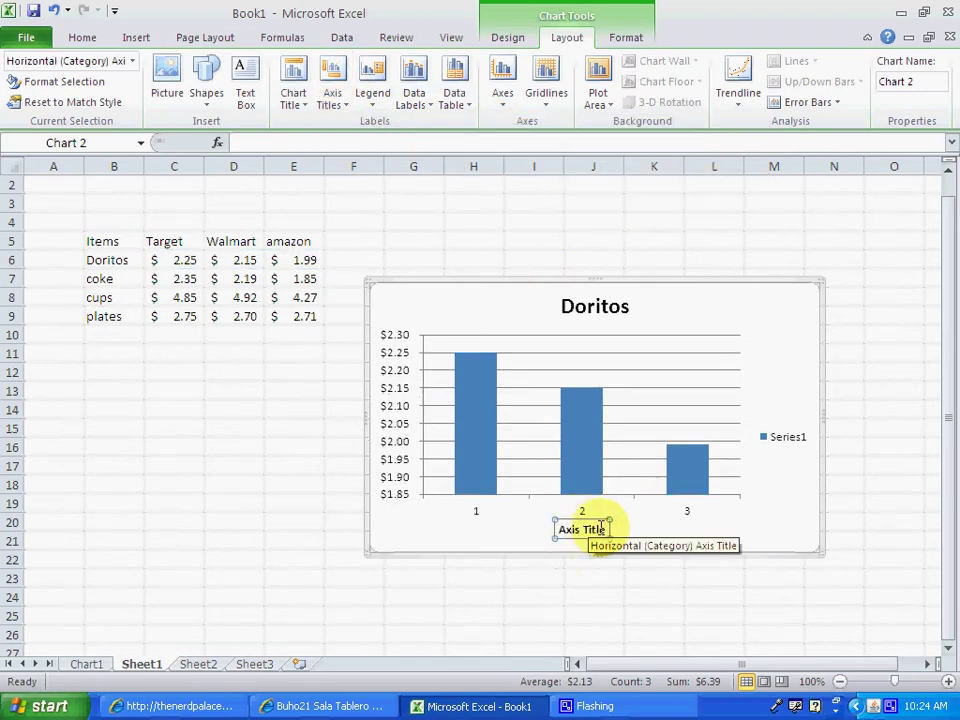
left_click_drag(589, 529, 553, 532)
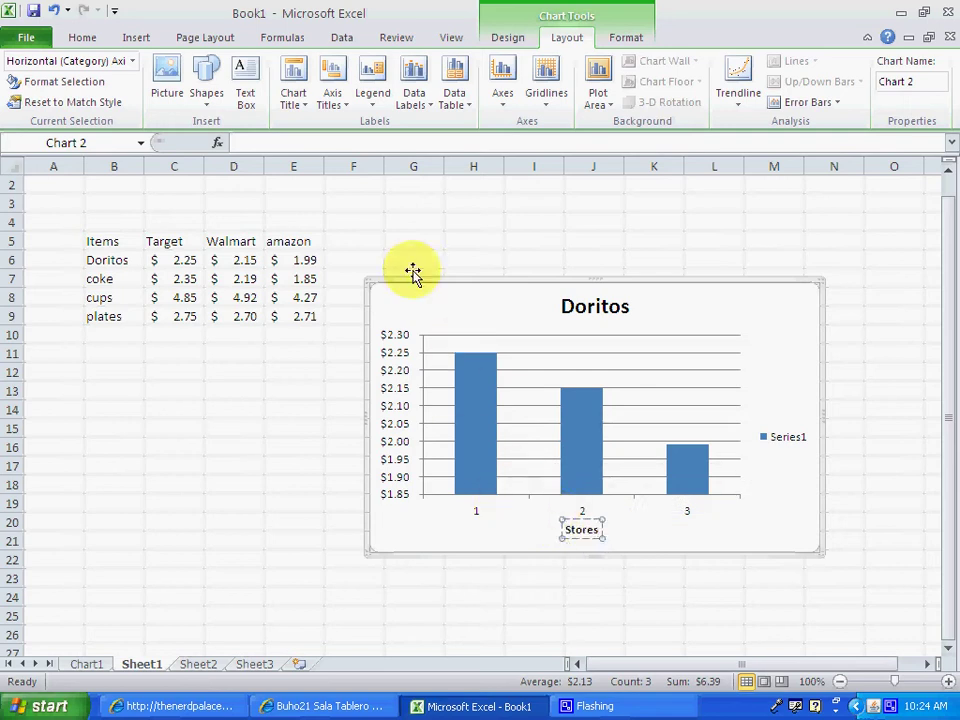
left_click(401, 521)
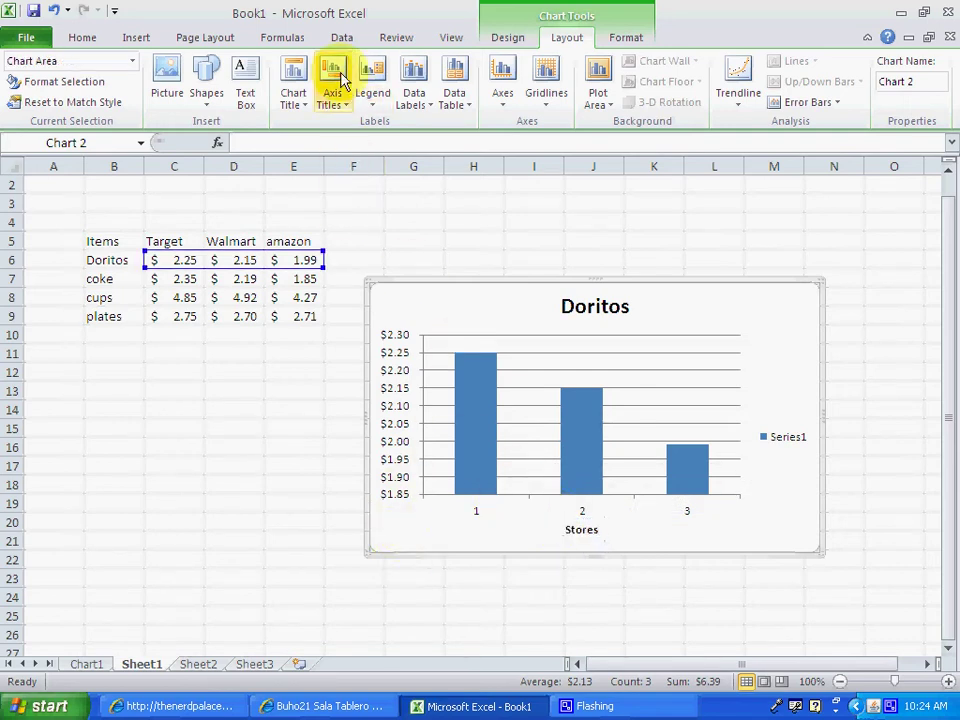
Step: Add a rotated vertical axis title reading 'Cost'
left_click(338, 110)
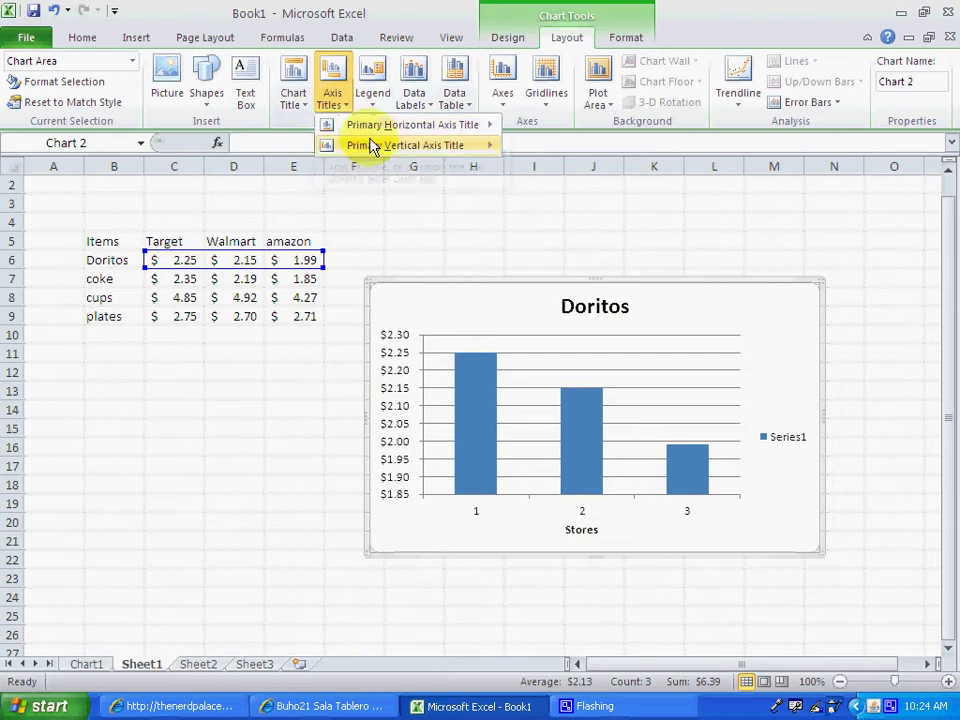
mouse_move(441, 150)
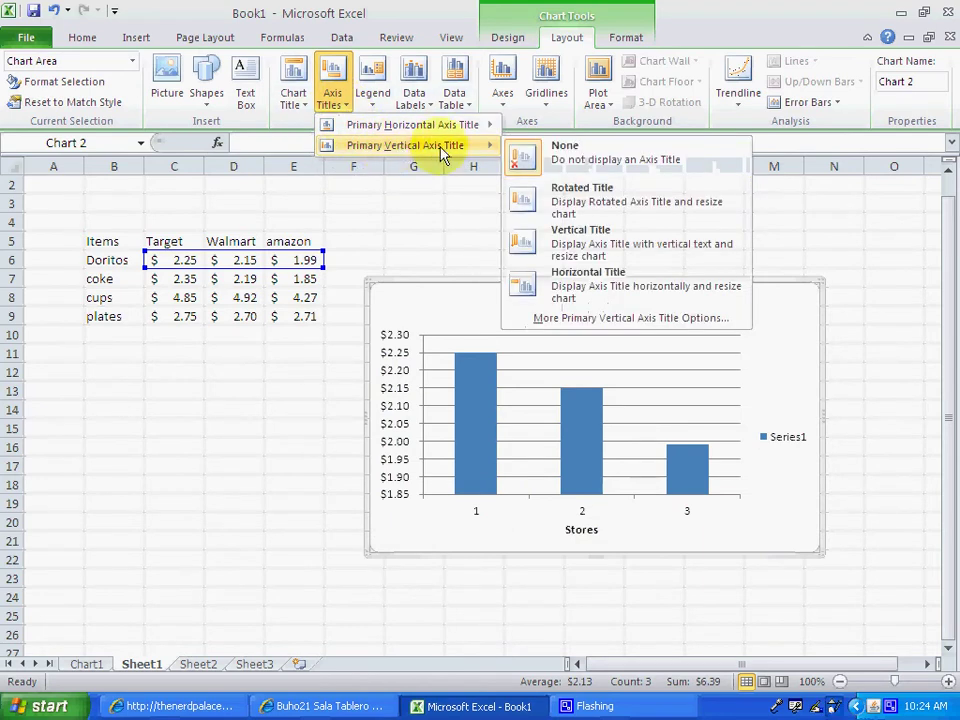
left_click(568, 203)
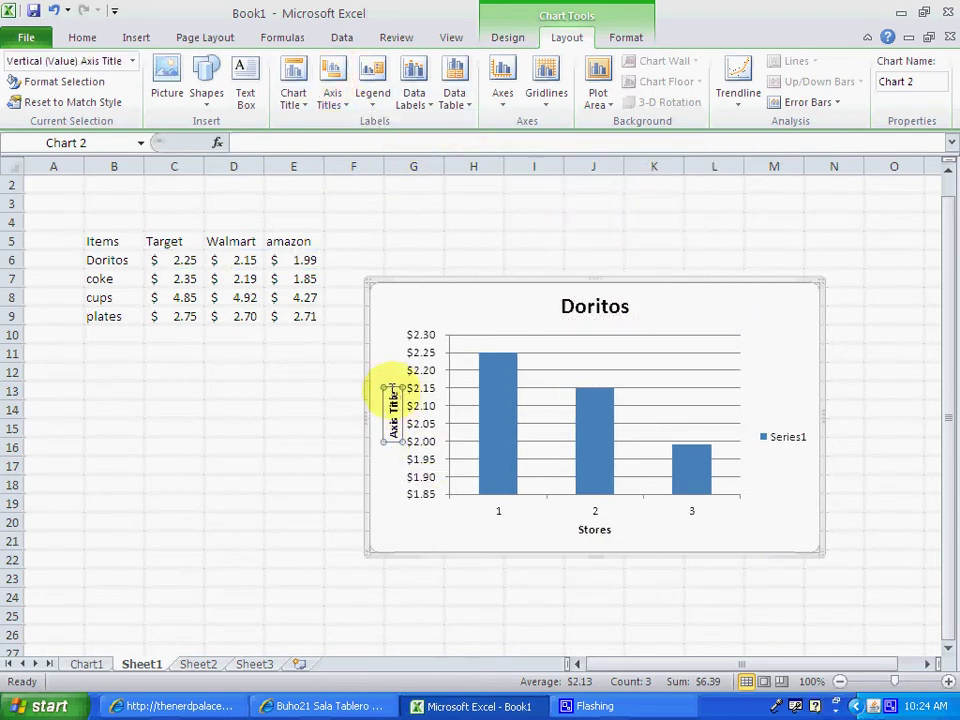
left_click_drag(393, 396, 395, 422)
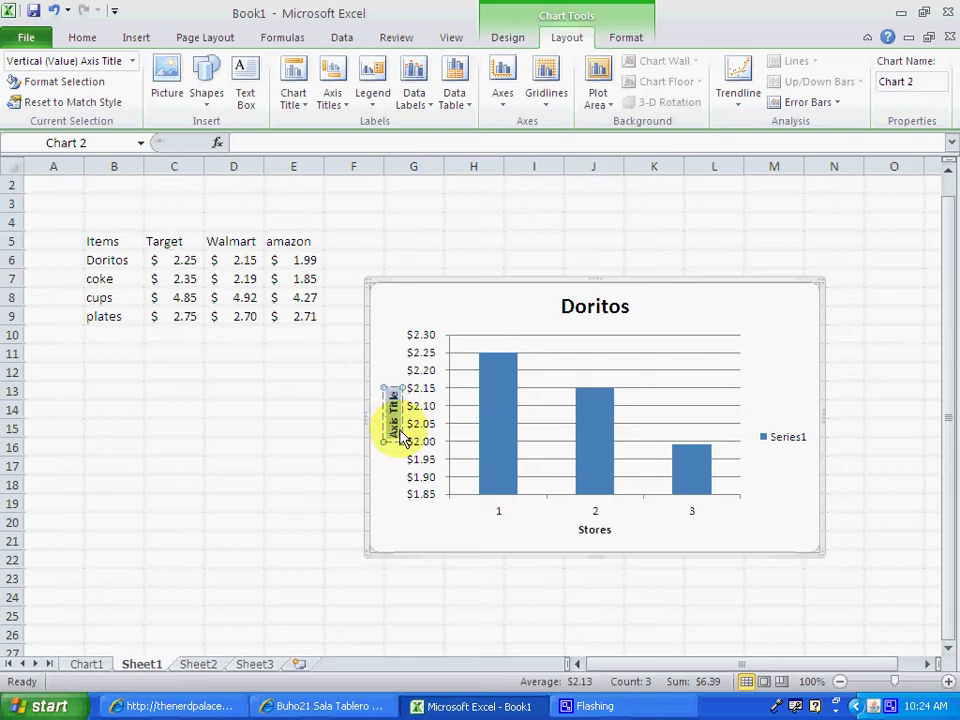
type("C")
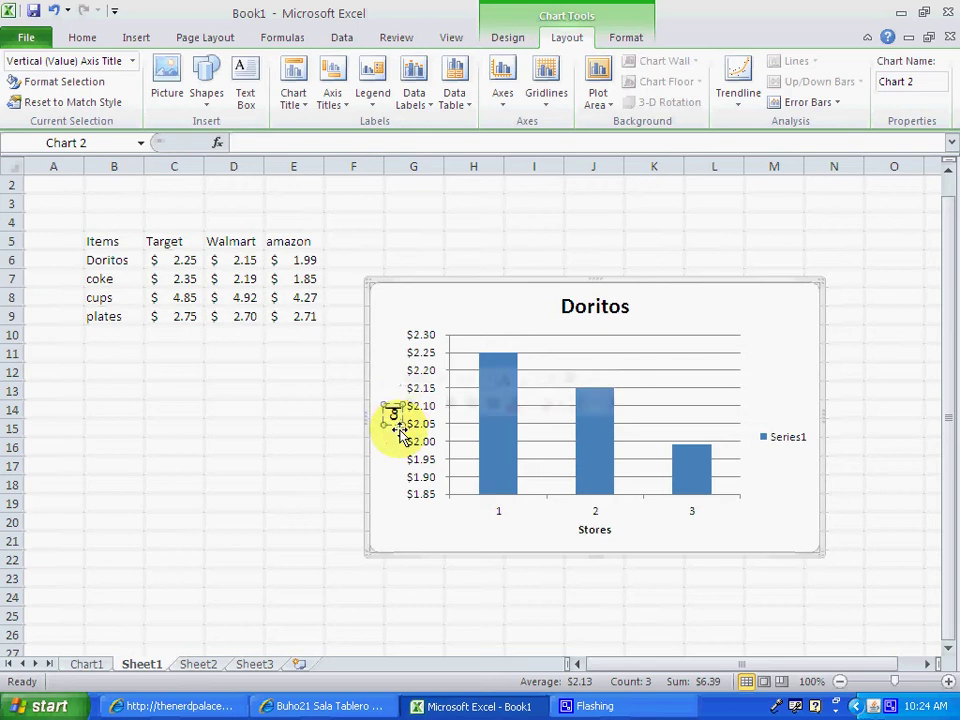
type("ost")
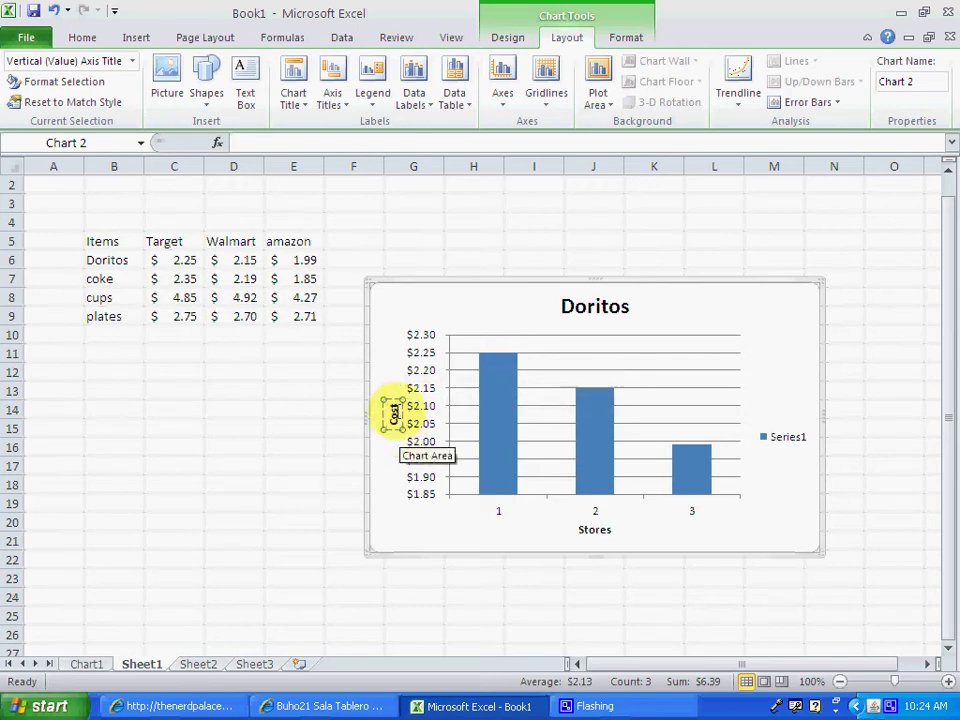
left_click(470, 525)
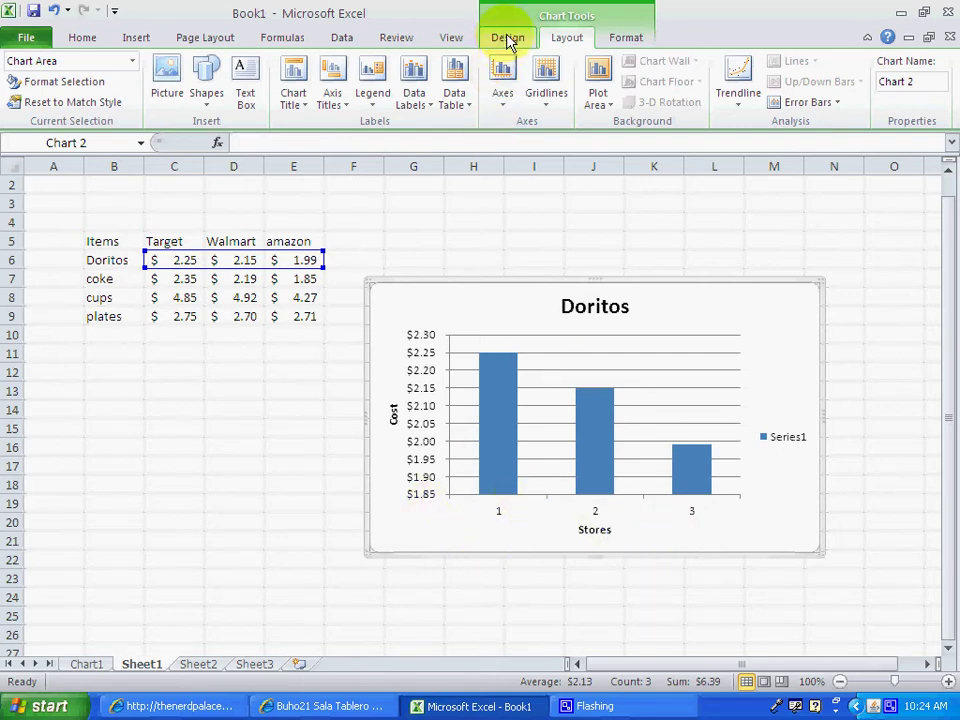
Step: Show price data labels above the bars and use store headers C5:E5 as axis labels
left_click(432, 110)
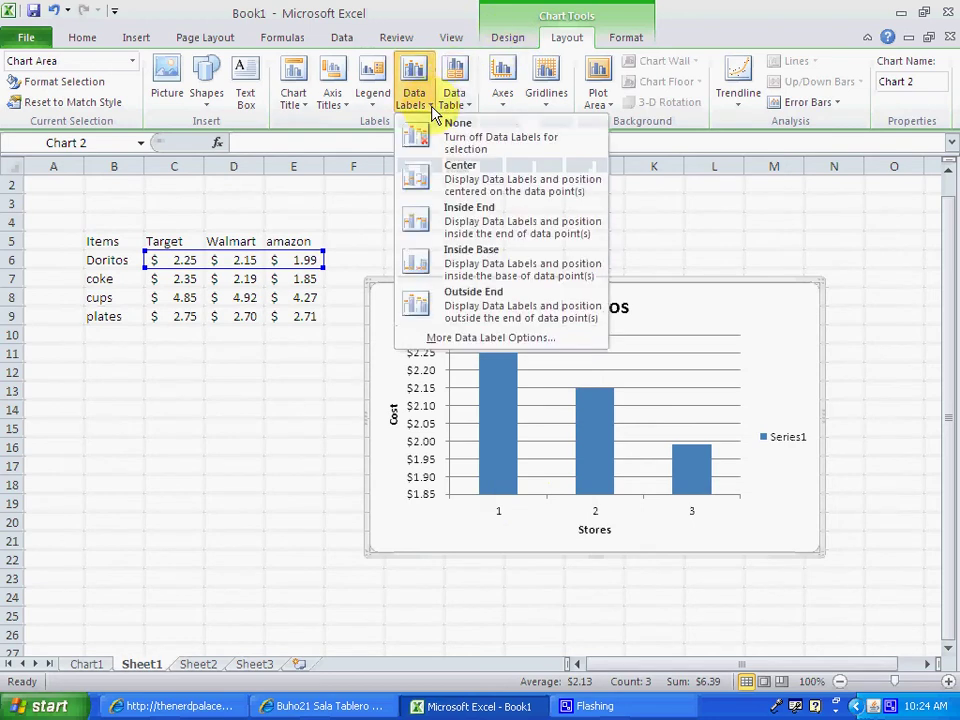
left_click(460, 310)
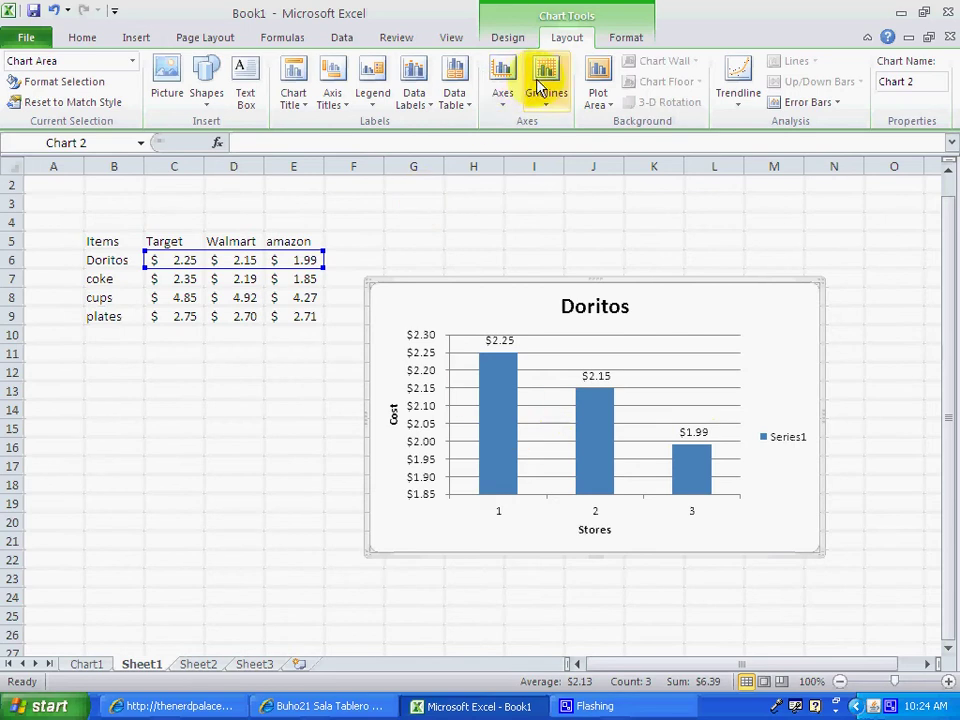
left_click(508, 40)
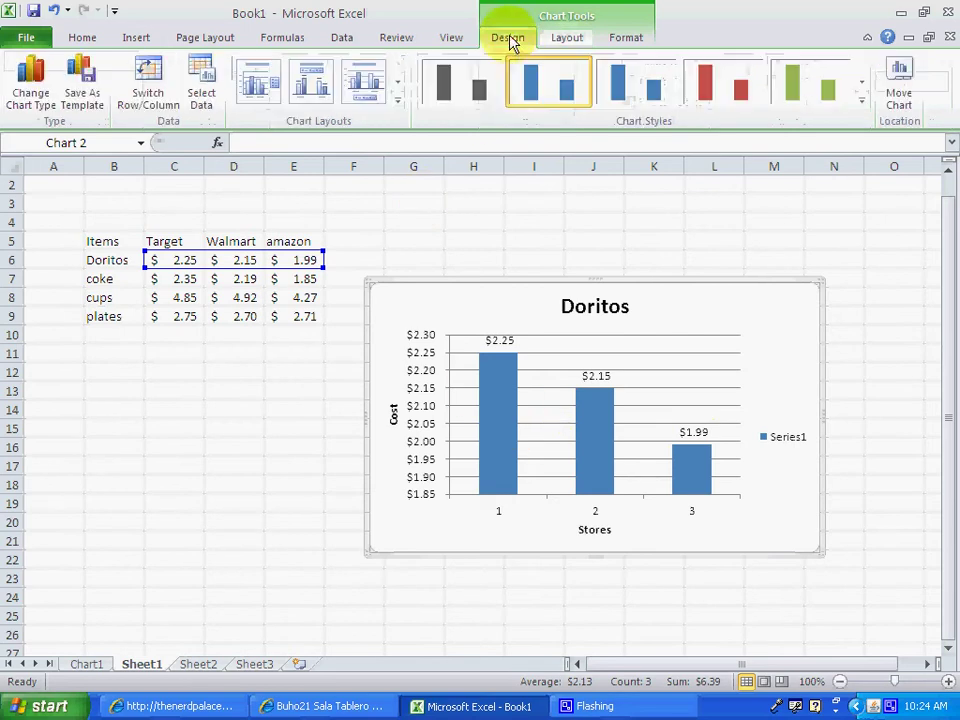
left_click(204, 100)
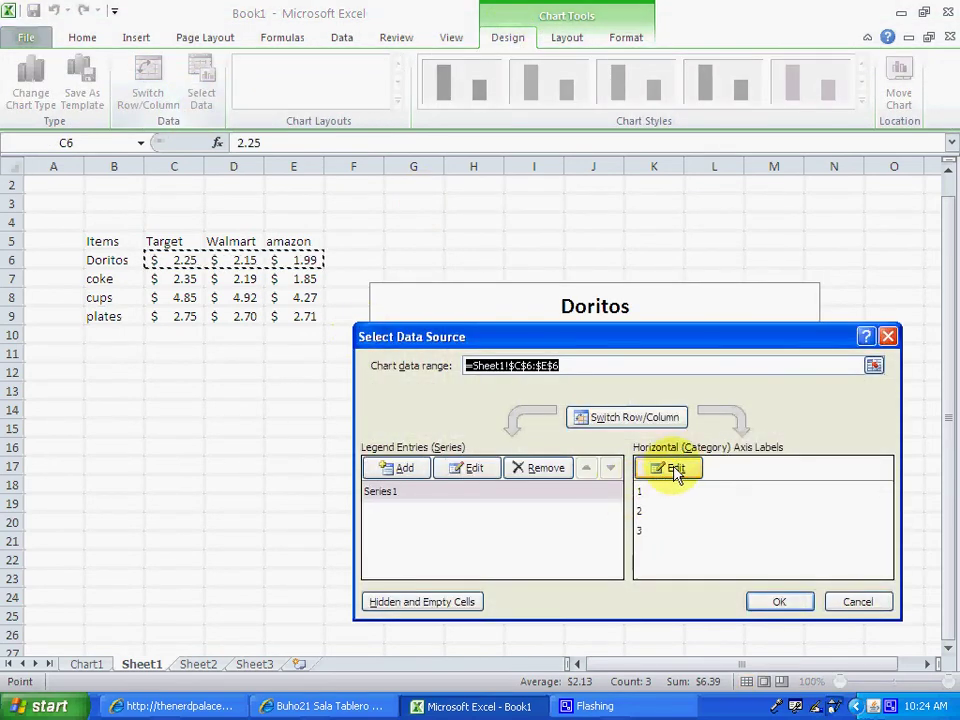
left_click(674, 469)
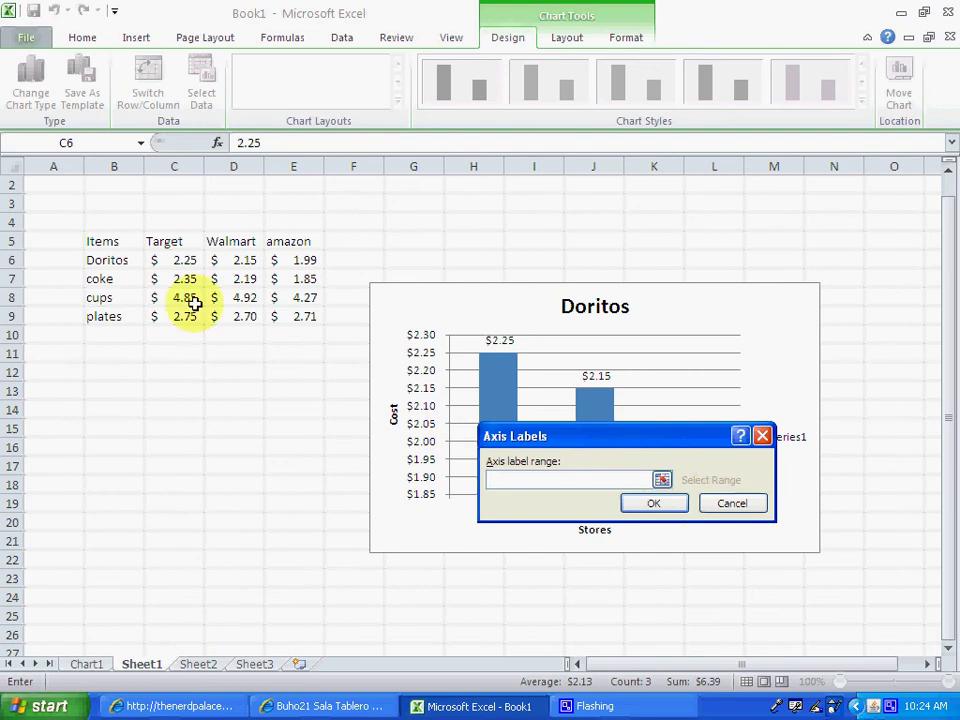
left_click(178, 241)
left_click_drag(178, 241, 290, 241)
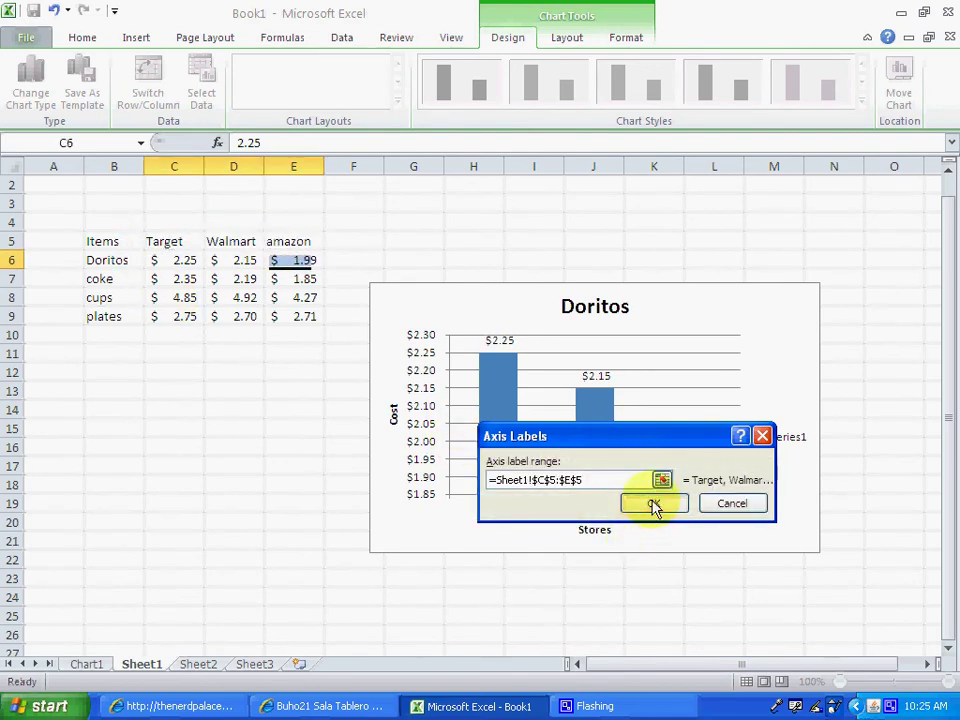
left_click(653, 505)
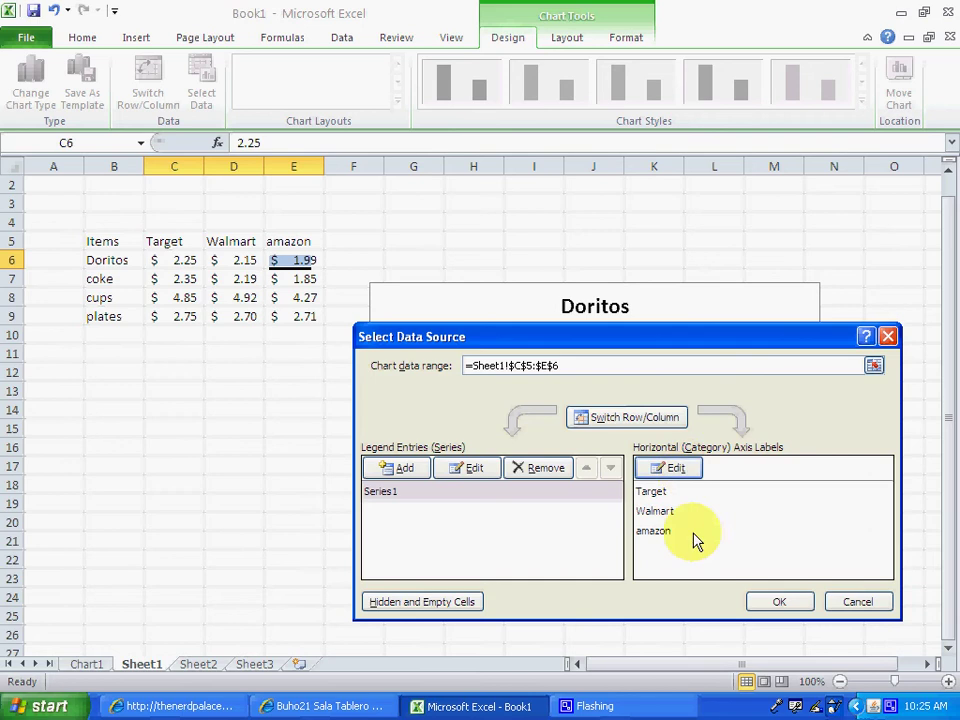
left_click(779, 601)
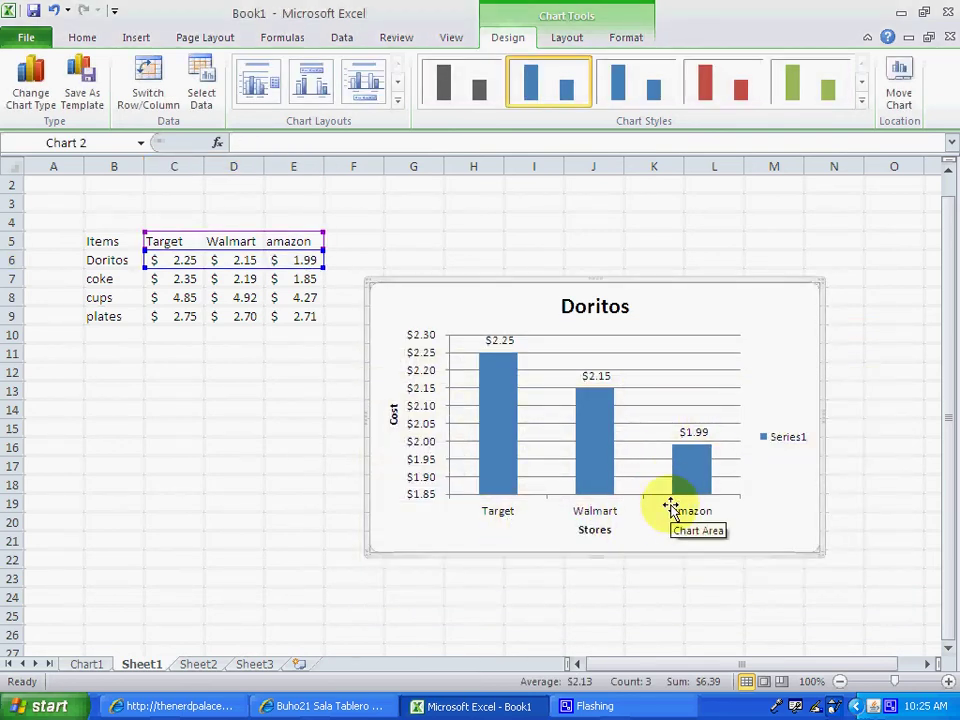
Step: Relocate the chart to a new chart sheet, Chart2
right_click(773, 318)
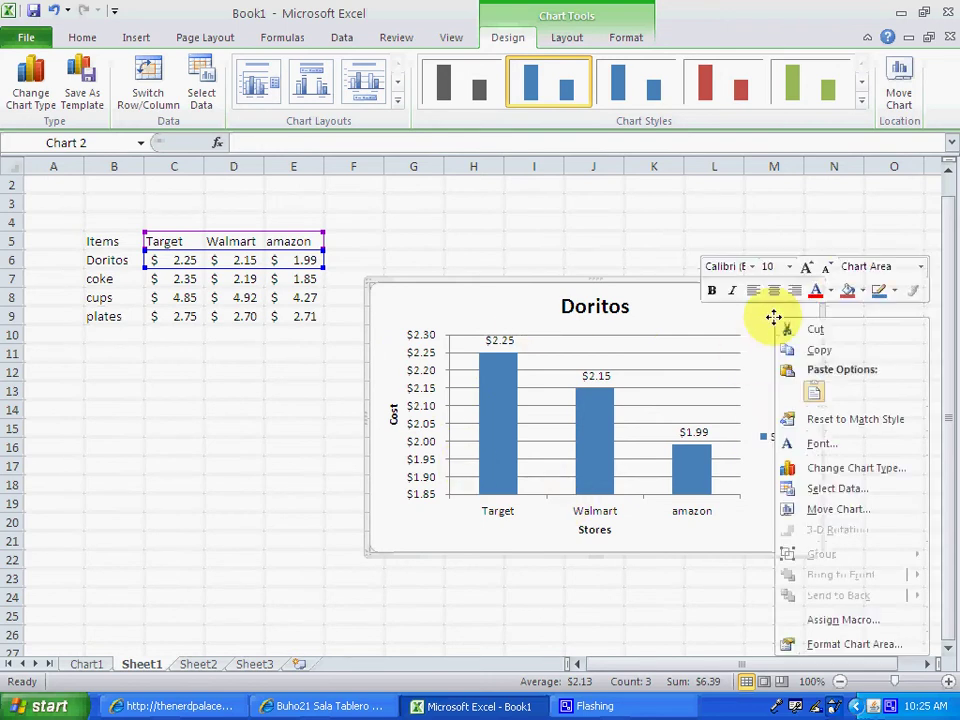
left_click(831, 508)
left_click(623, 476)
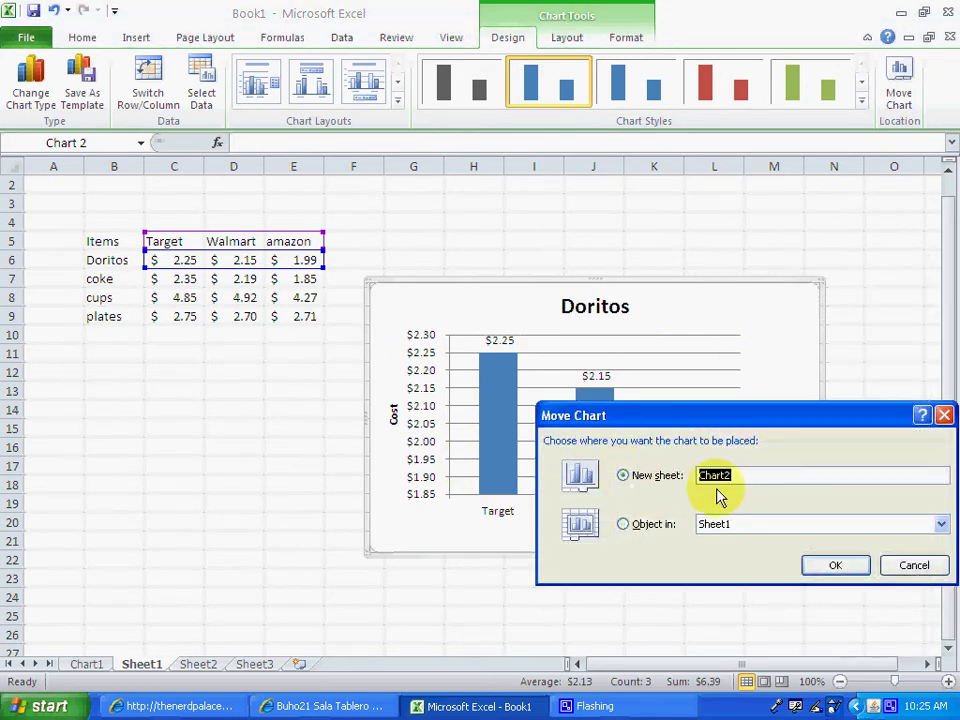
left_click(833, 567)
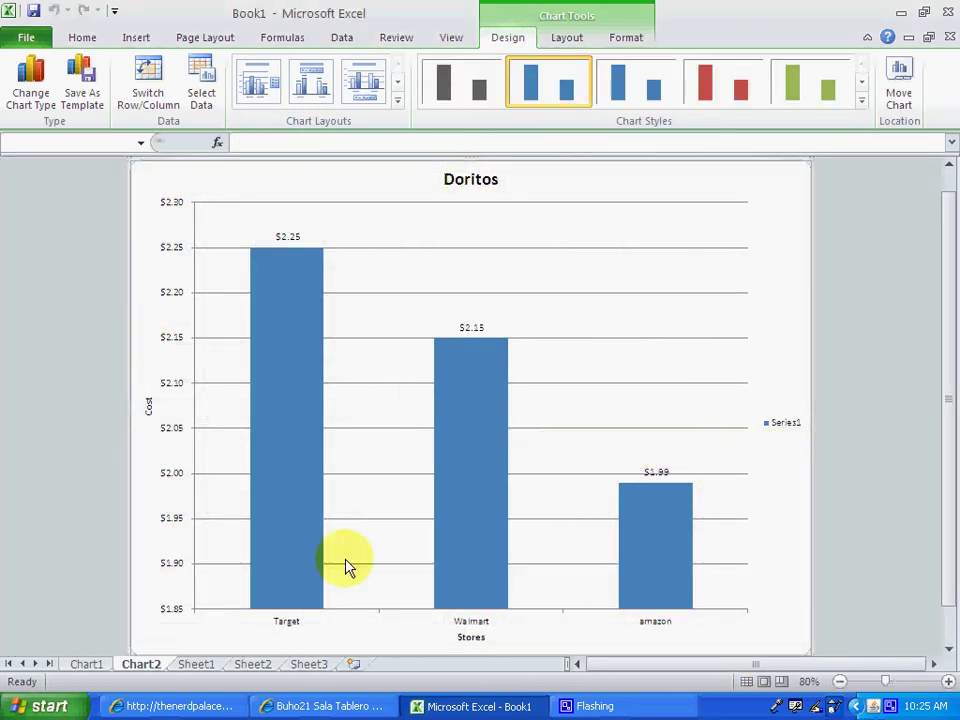
mouse_move(636, 516)
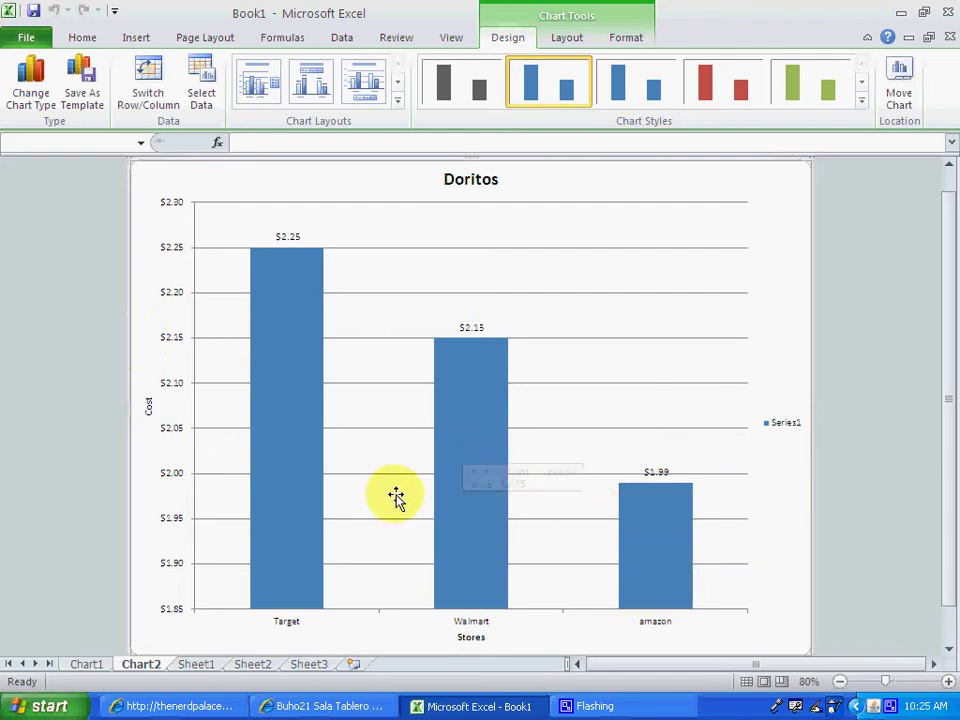
mouse_move(296, 388)
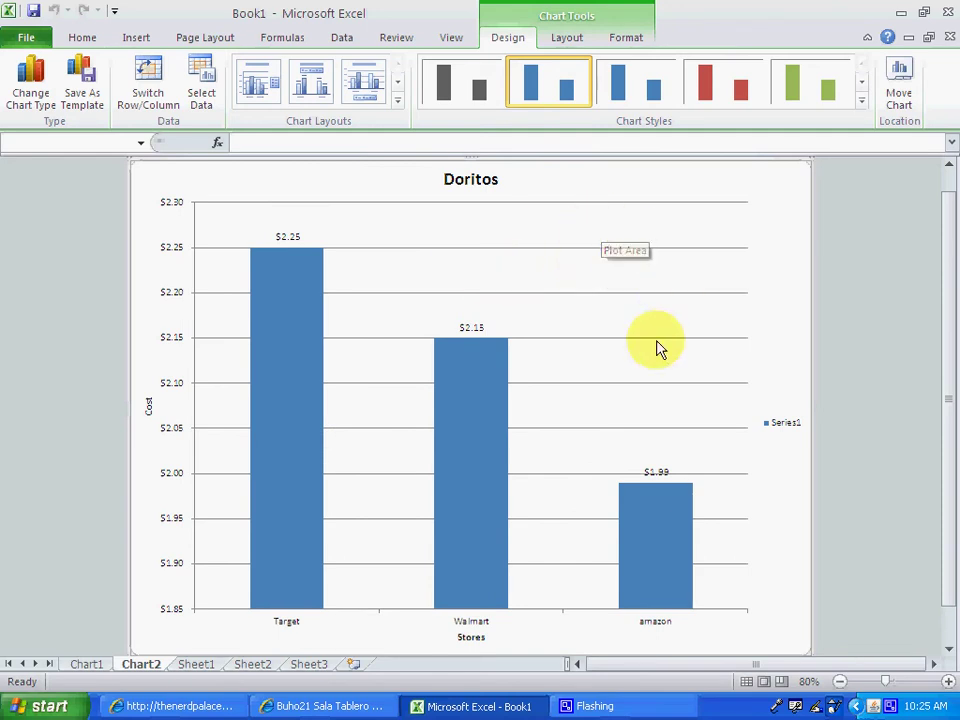
Step: Give the plot area a picture fill using the doritos-new-logo image file
left_click(563, 48)
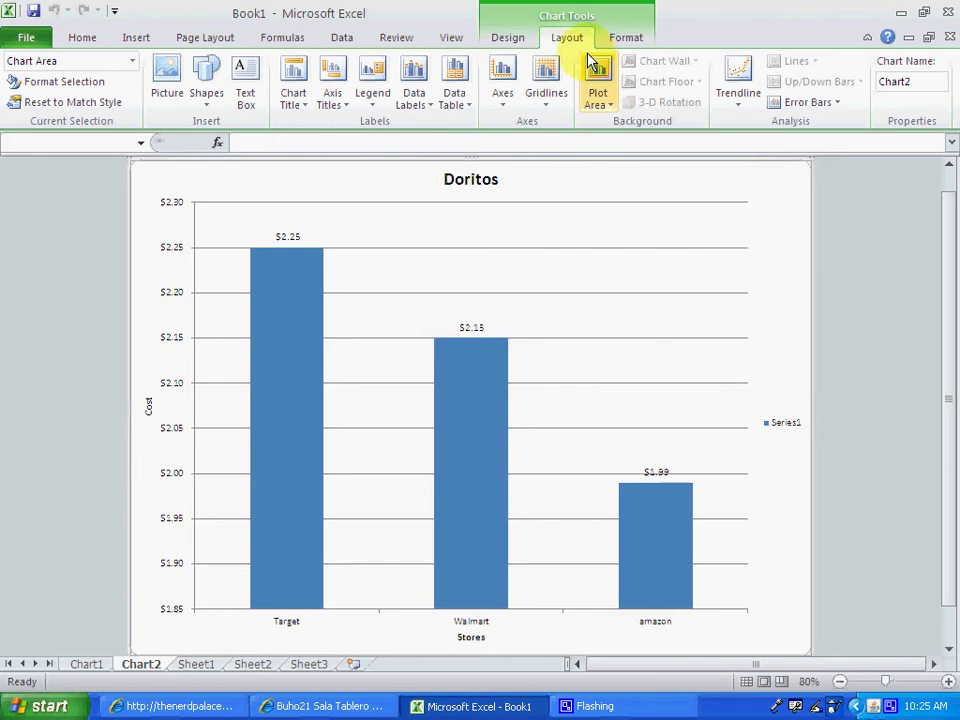
left_click(606, 108)
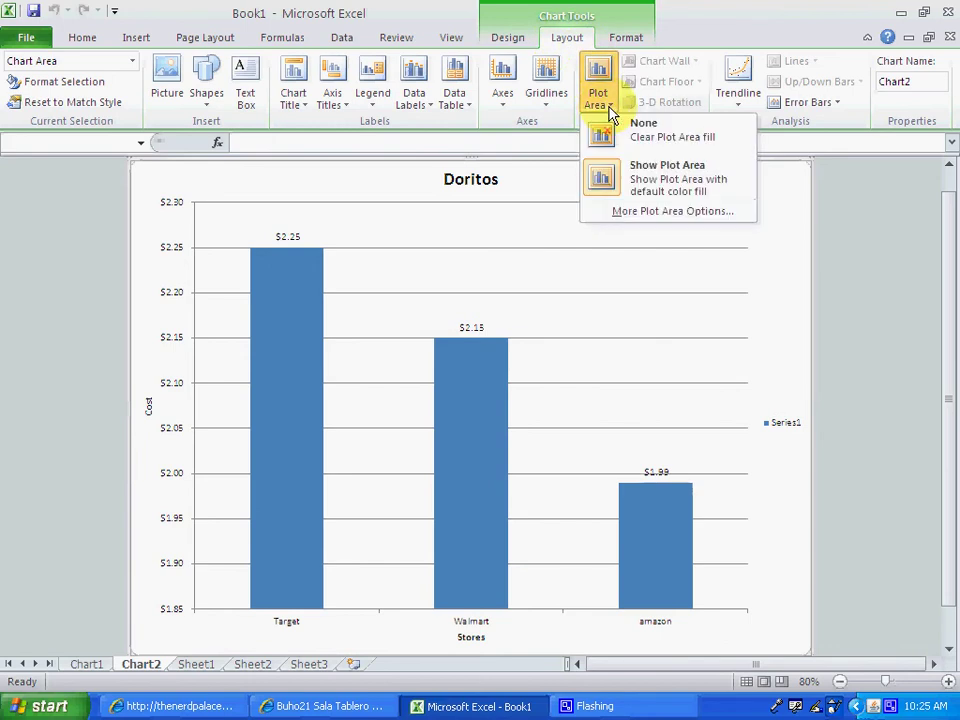
left_click(646, 214)
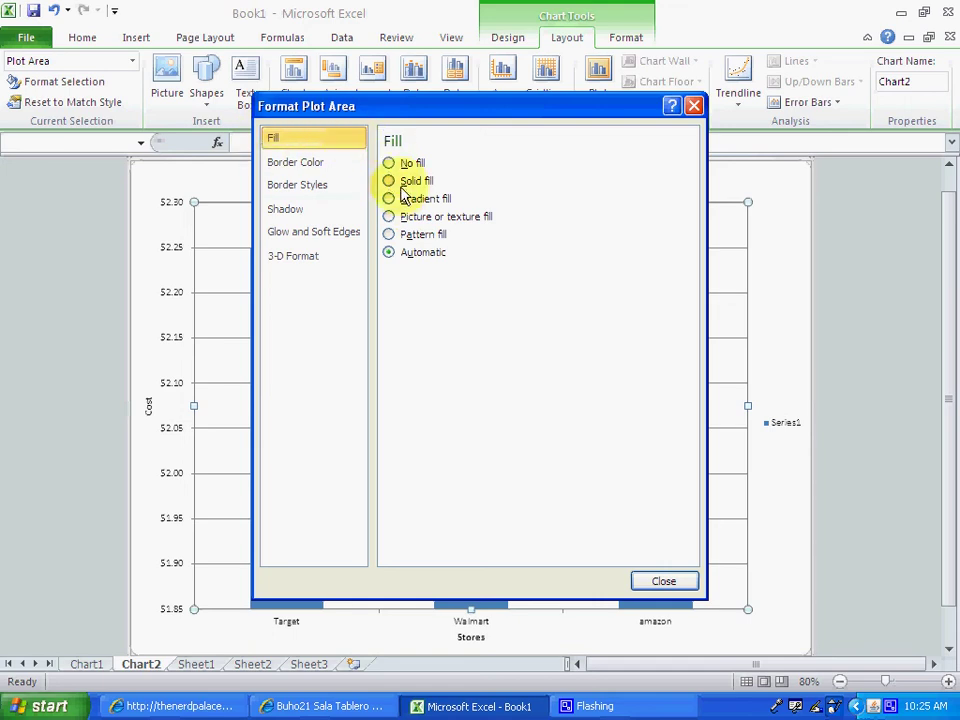
left_click(389, 181)
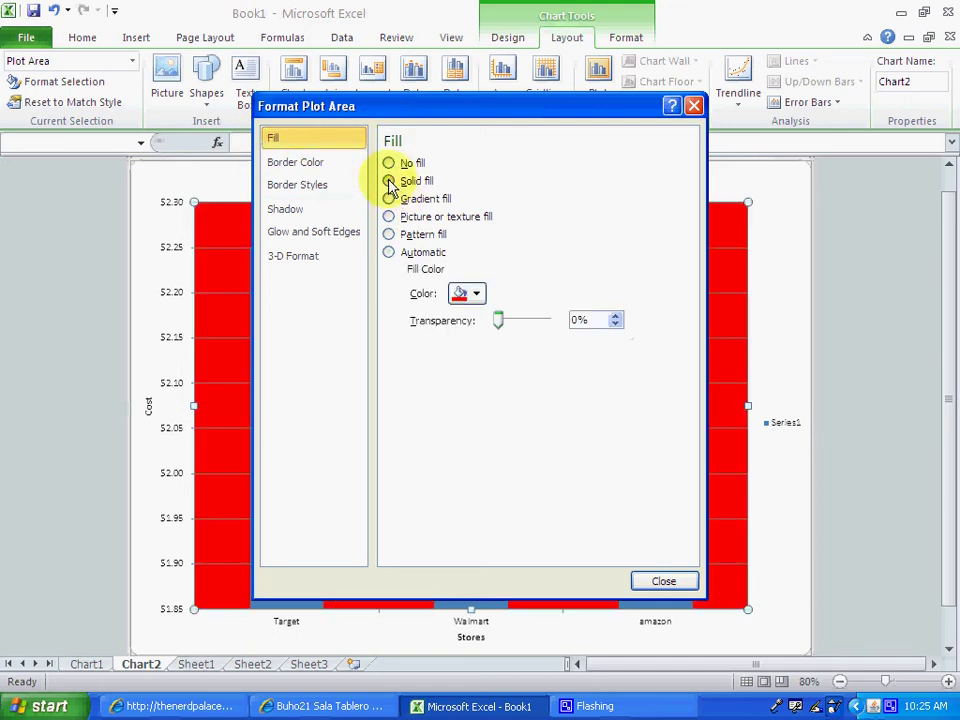
left_click(389, 217)
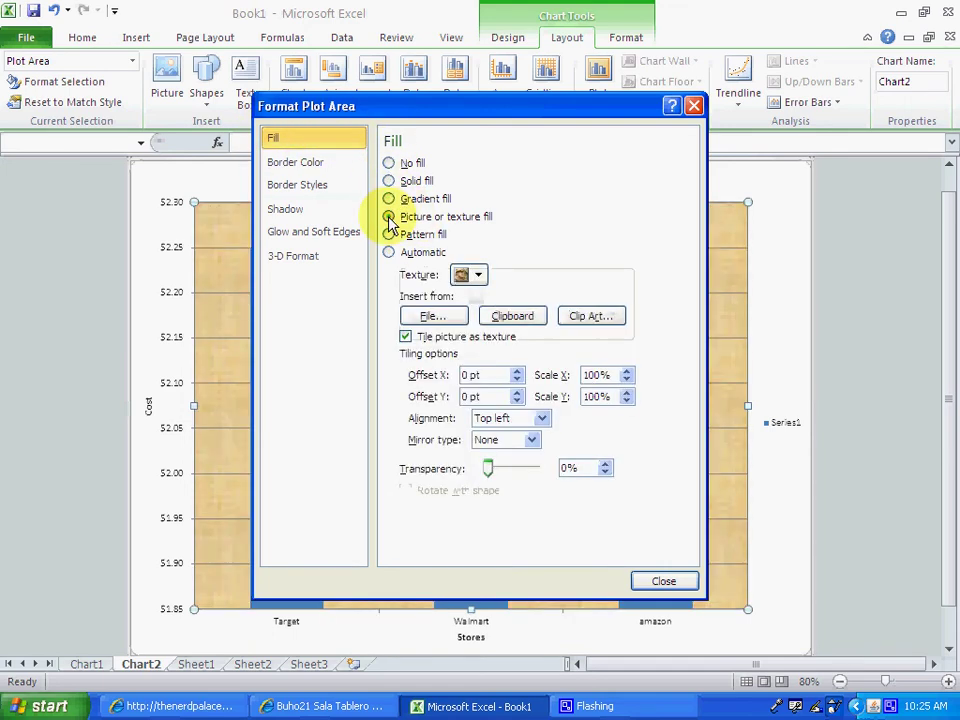
left_click(426, 316)
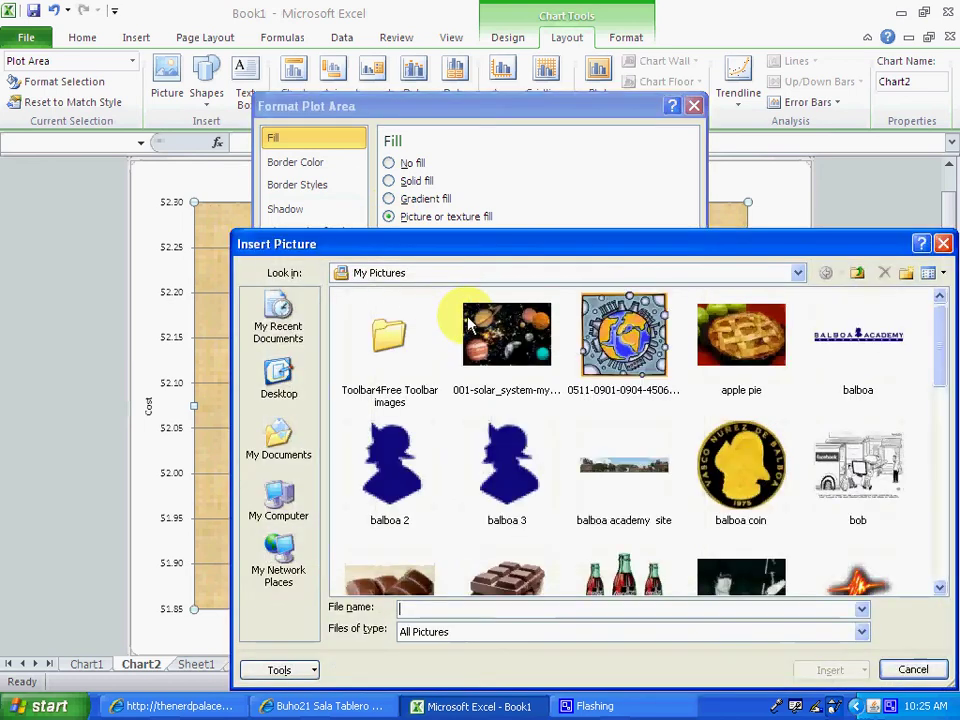
left_click_drag(940, 345, 943, 381)
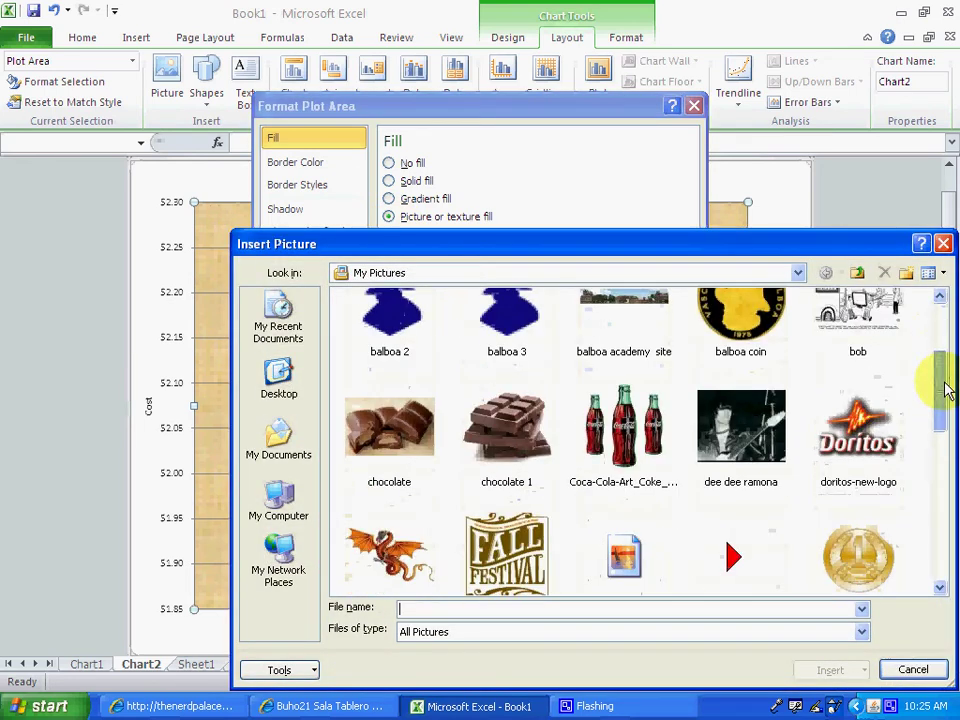
left_click(858, 430)
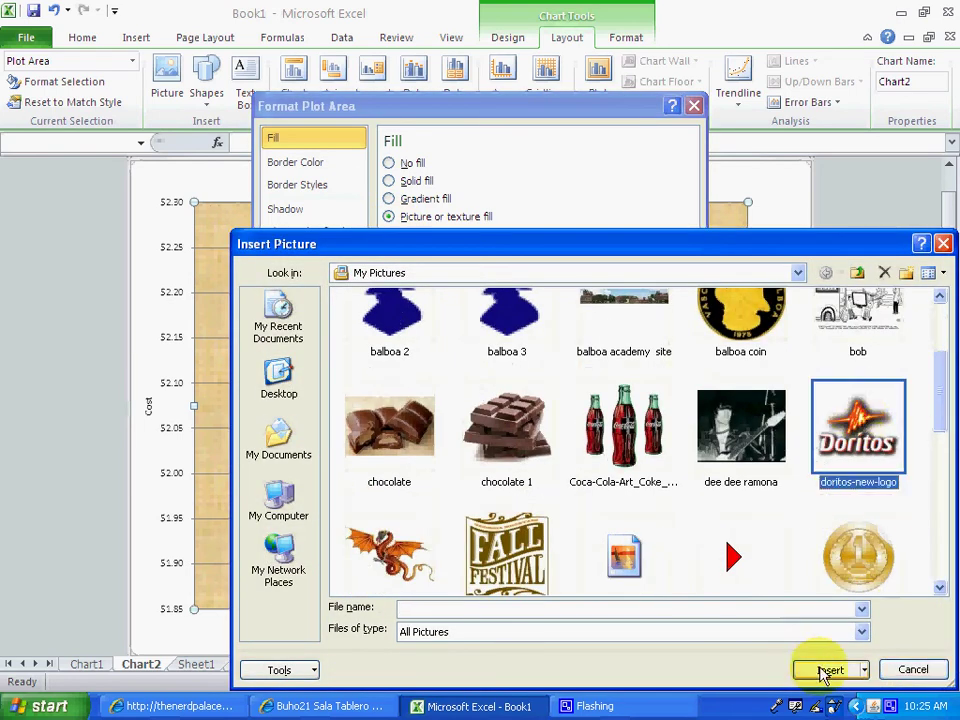
left_click(816, 670)
left_click(662, 583)
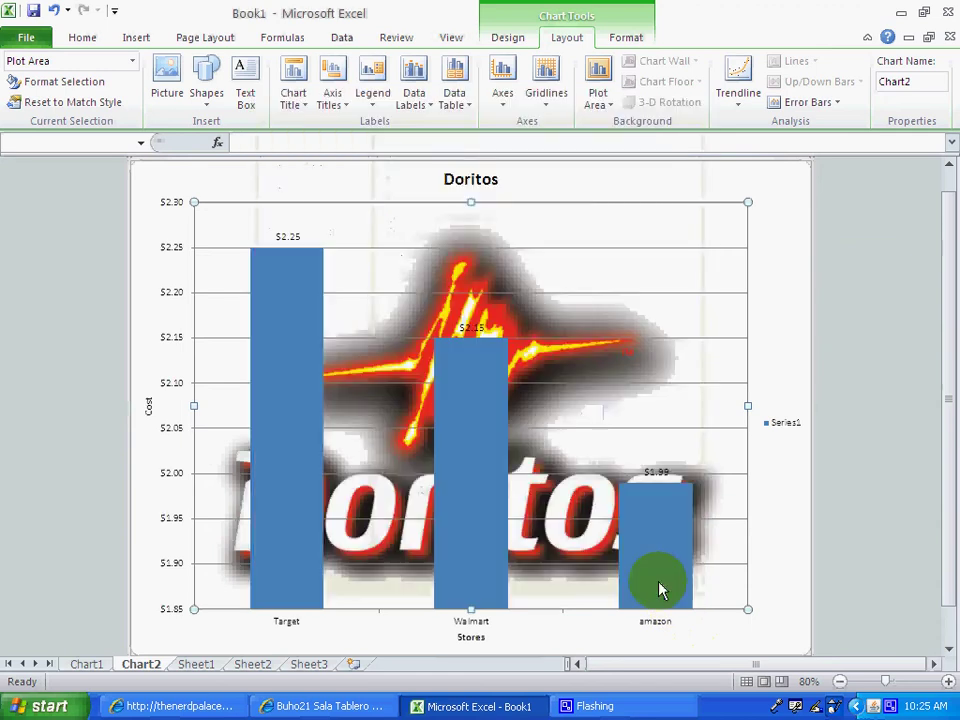
Step: Select only the Target bar and give it a solid red fill
mouse_move(948, 300)
left_mouse_down()
mouse_move(949, 321)
mouse_move(950, 308)
left_mouse_up()
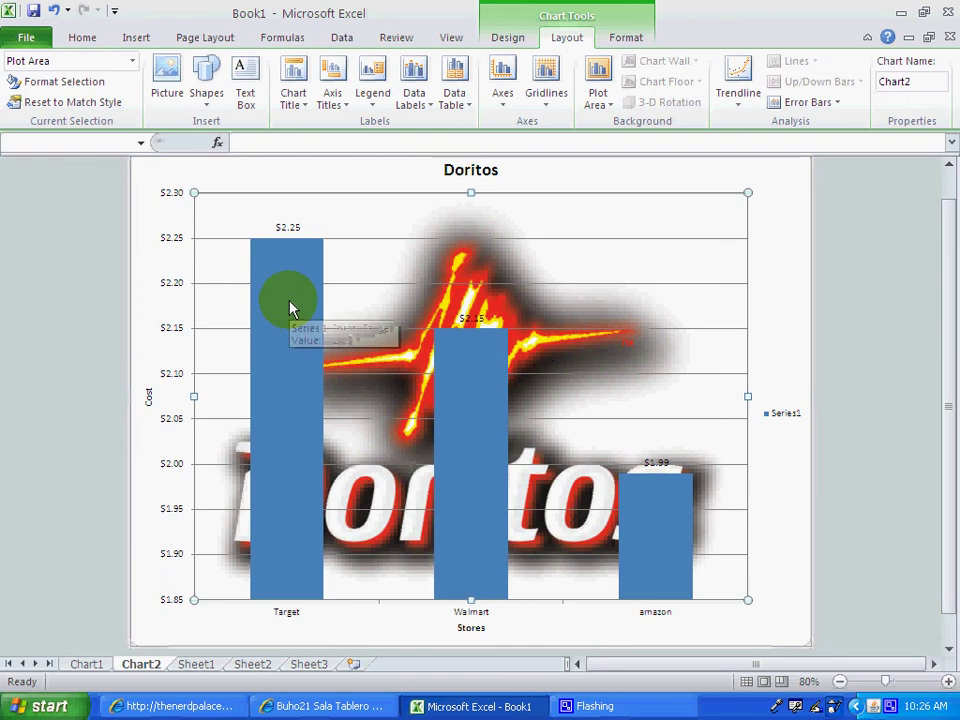
left_click_drag(953, 349, 952, 402)
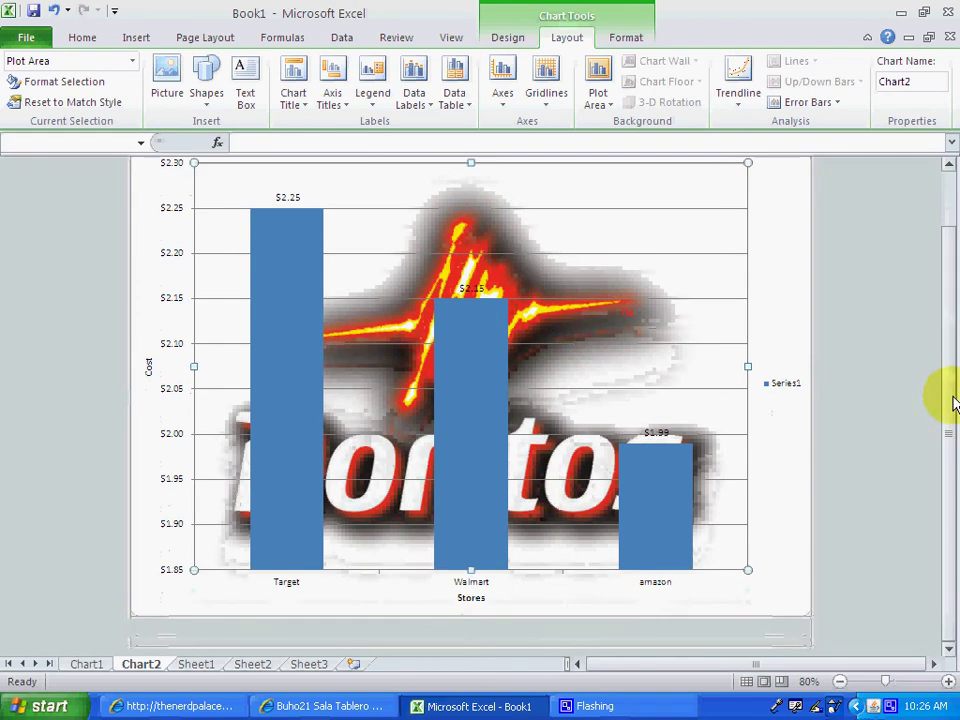
left_click(290, 407)
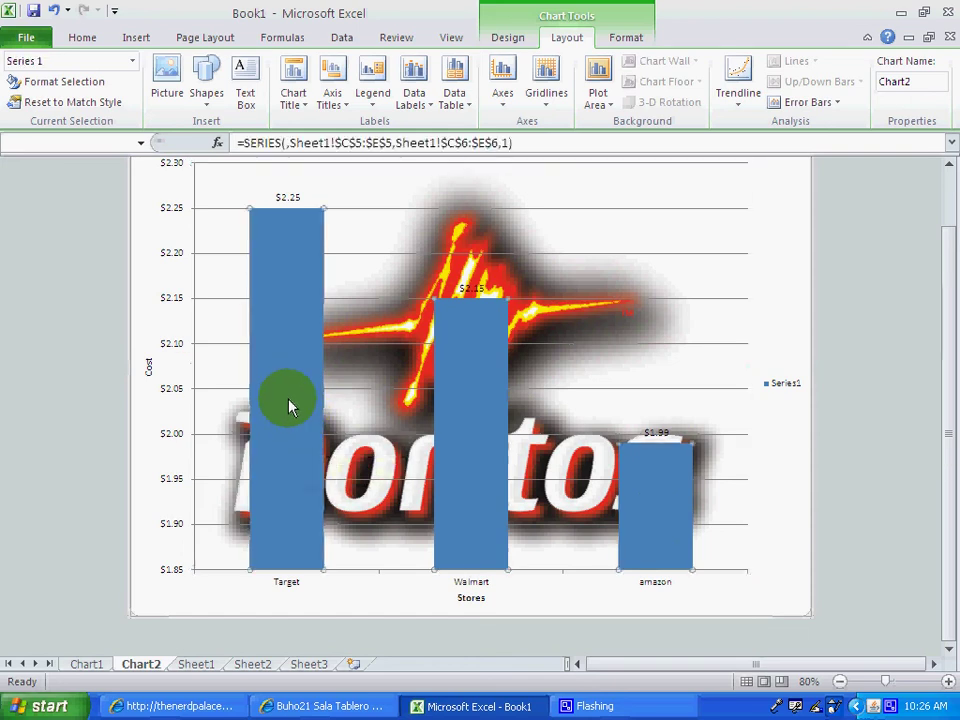
left_click(290, 407)
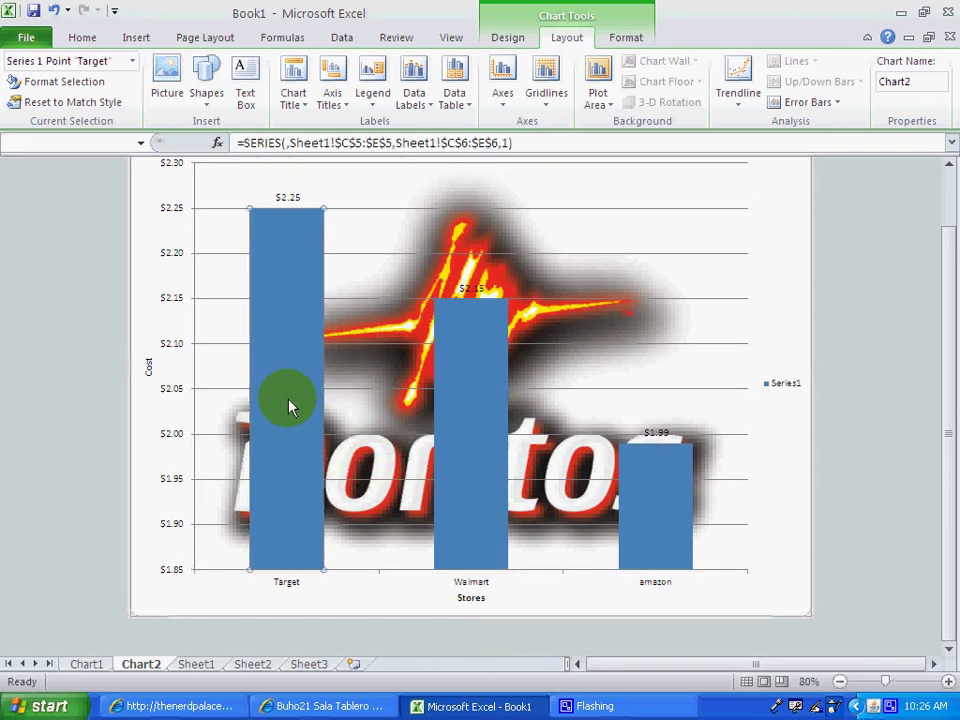
double_click(290, 407)
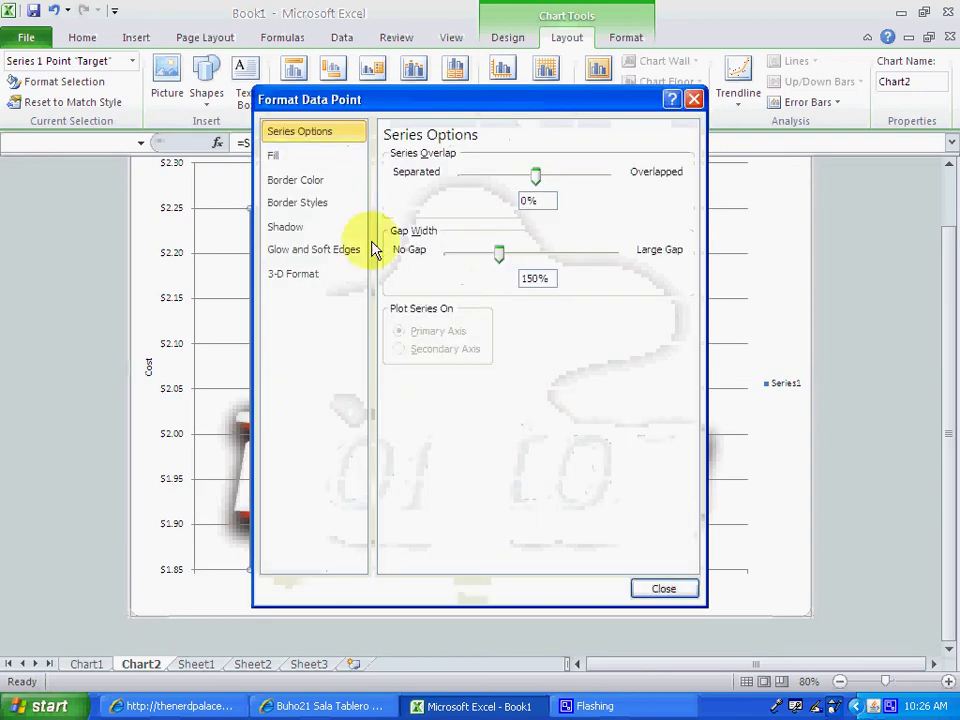
left_click(299, 157)
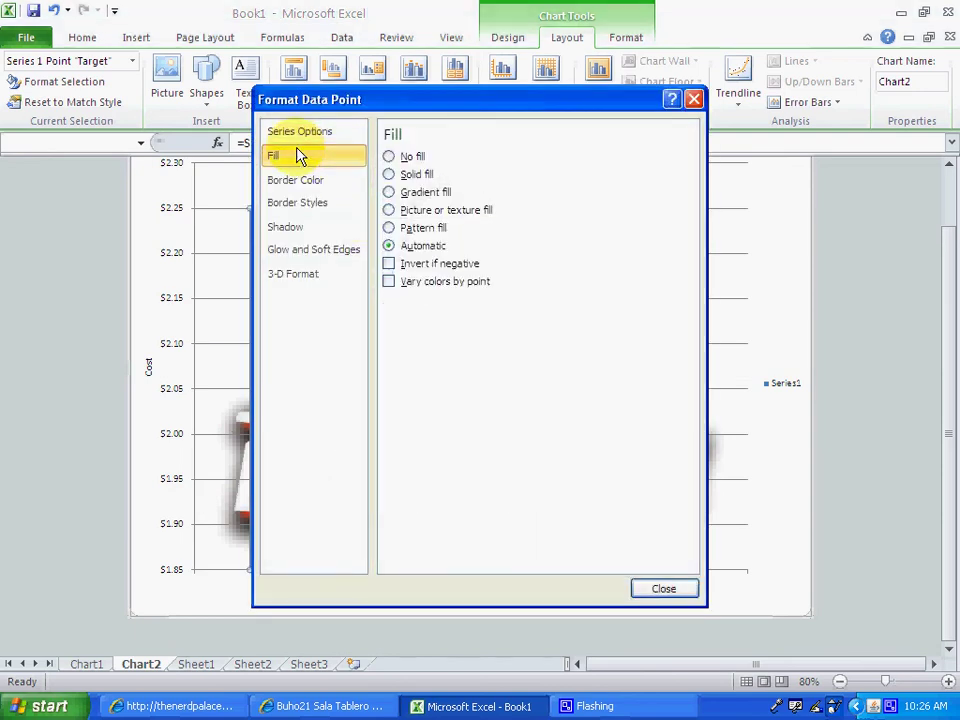
left_click(408, 174)
left_click(476, 324)
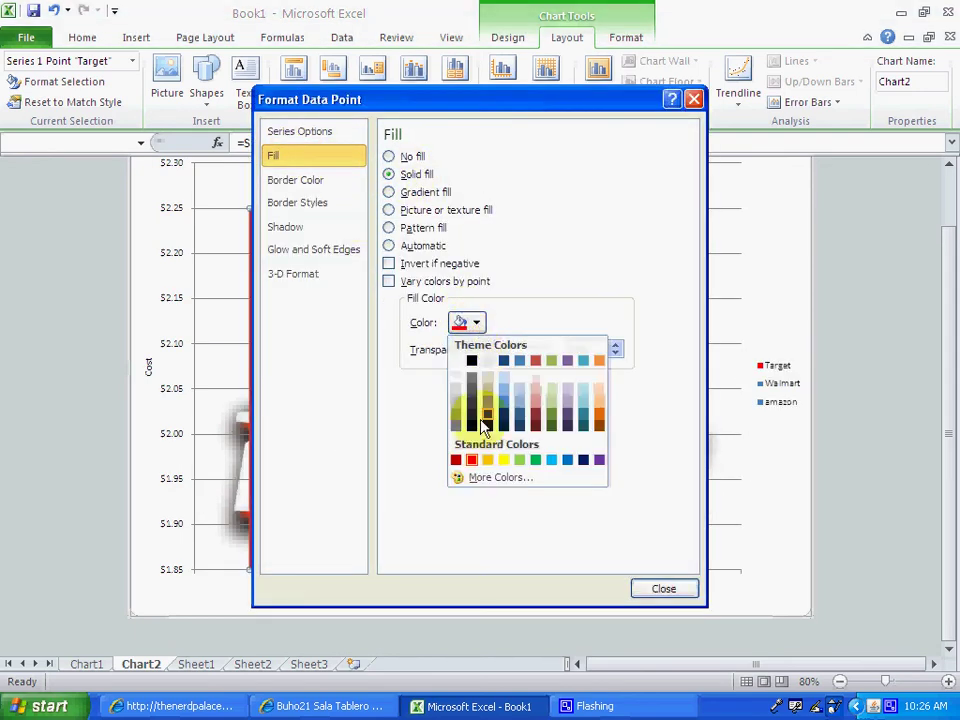
left_click(472, 461)
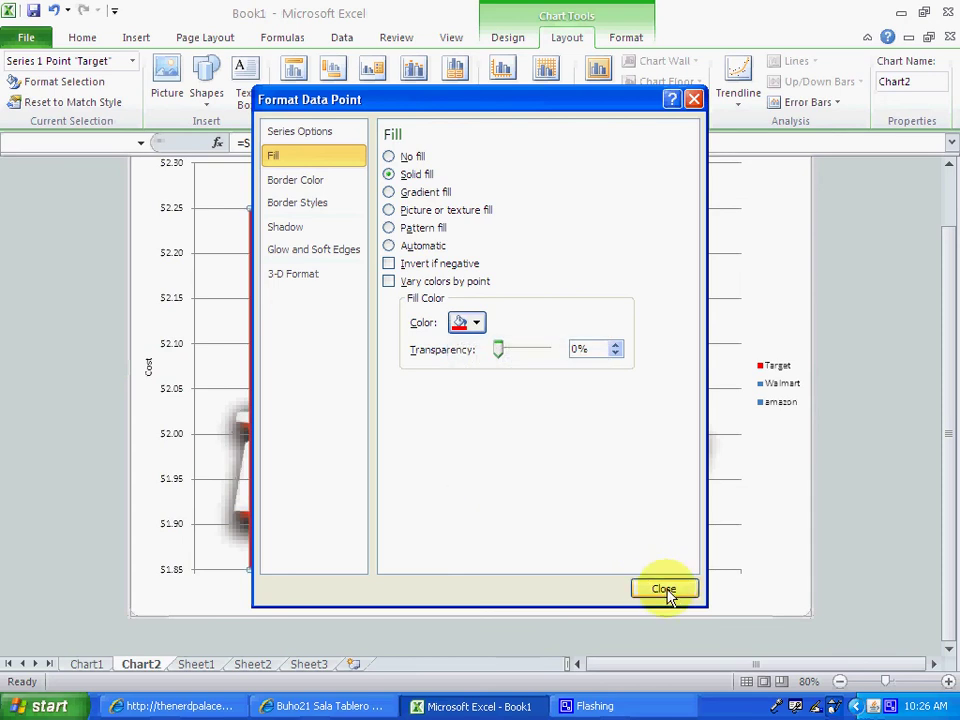
left_click(664, 589)
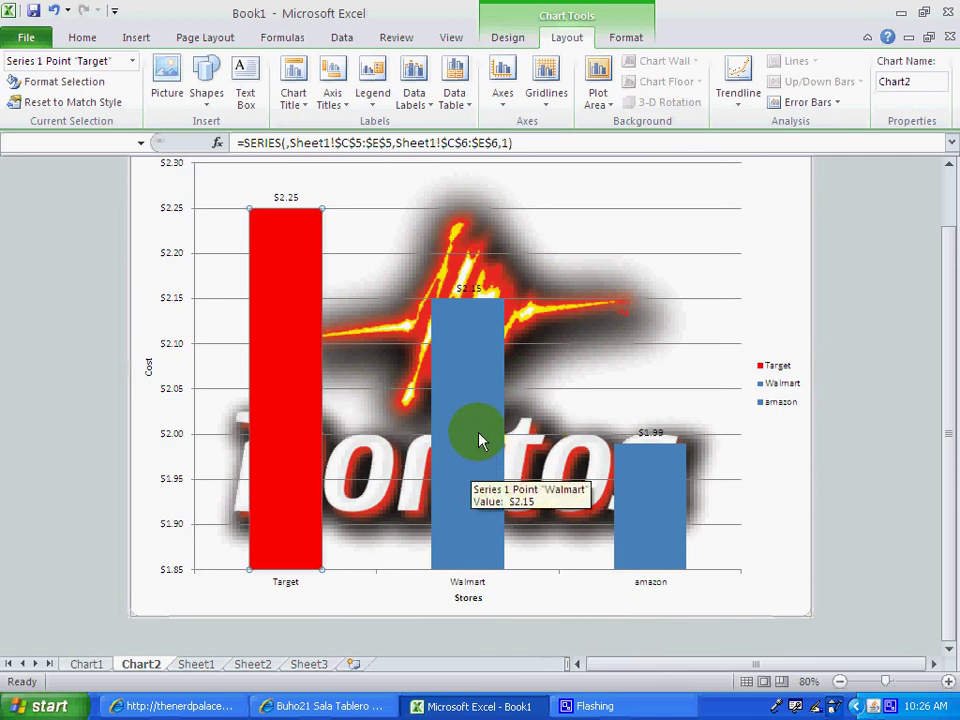
Step: Give the Walmart bar a solid blue fill
left_click(477, 437)
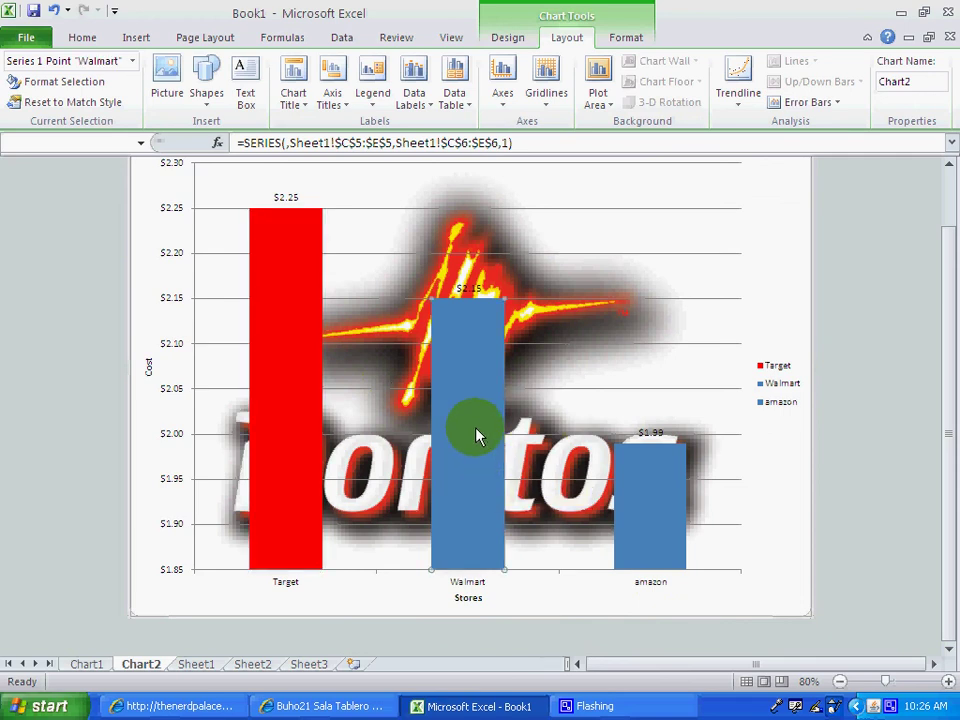
double_click(477, 437)
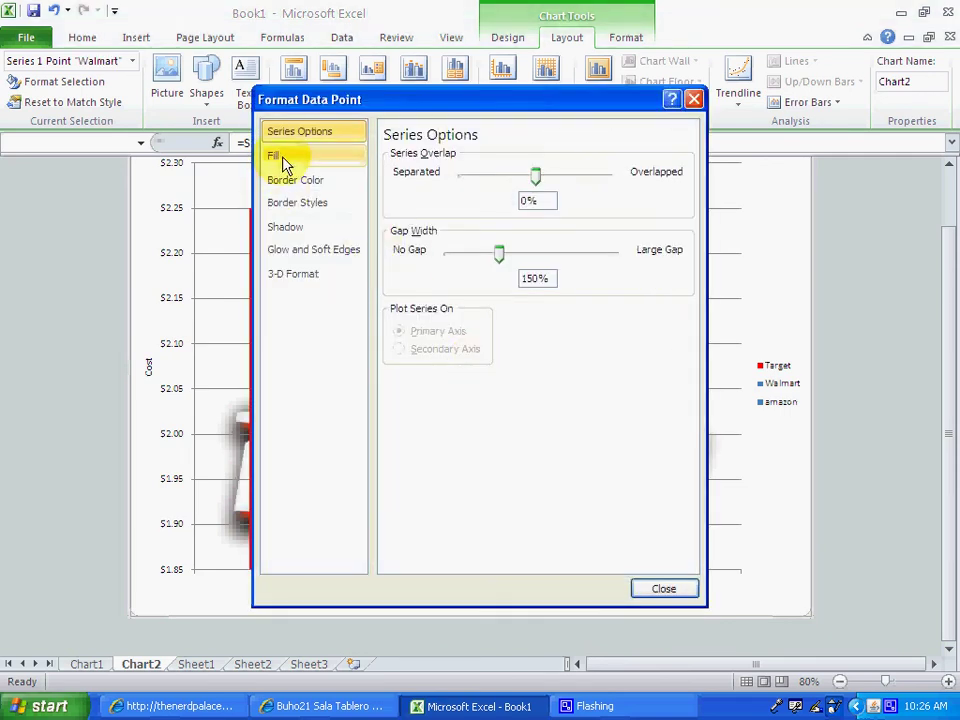
left_click(281, 160)
left_click(389, 174)
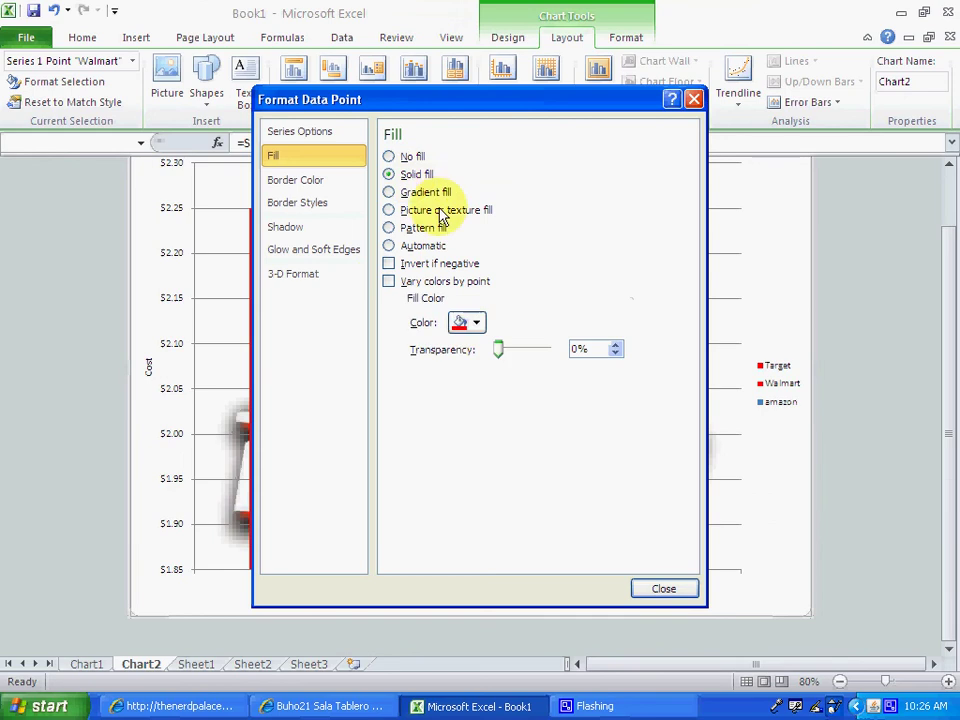
left_click(476, 322)
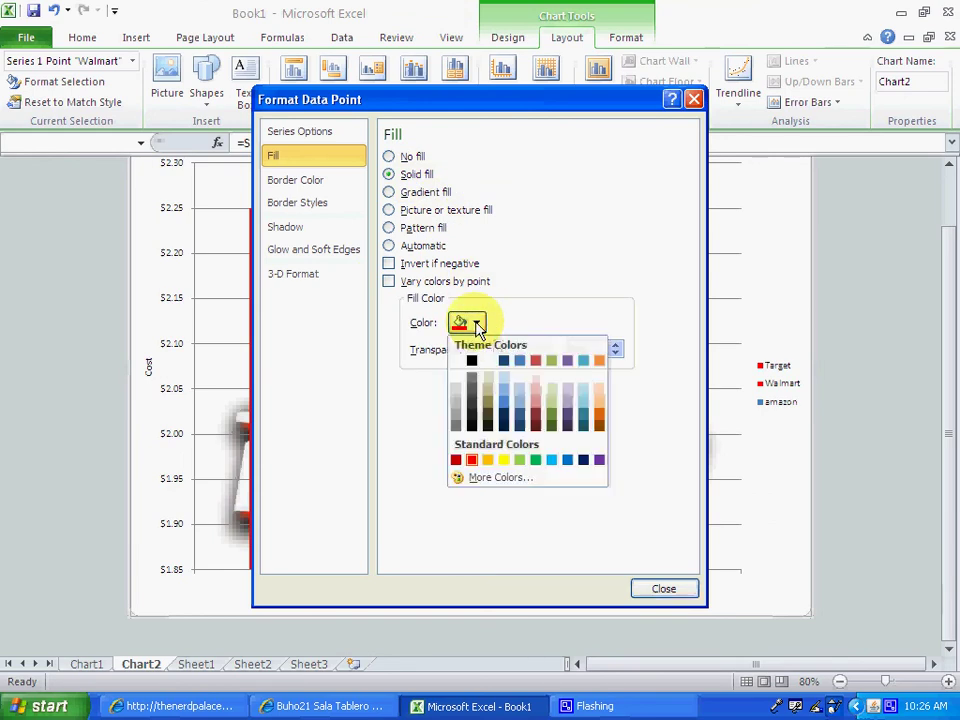
left_click(569, 464)
left_click(660, 589)
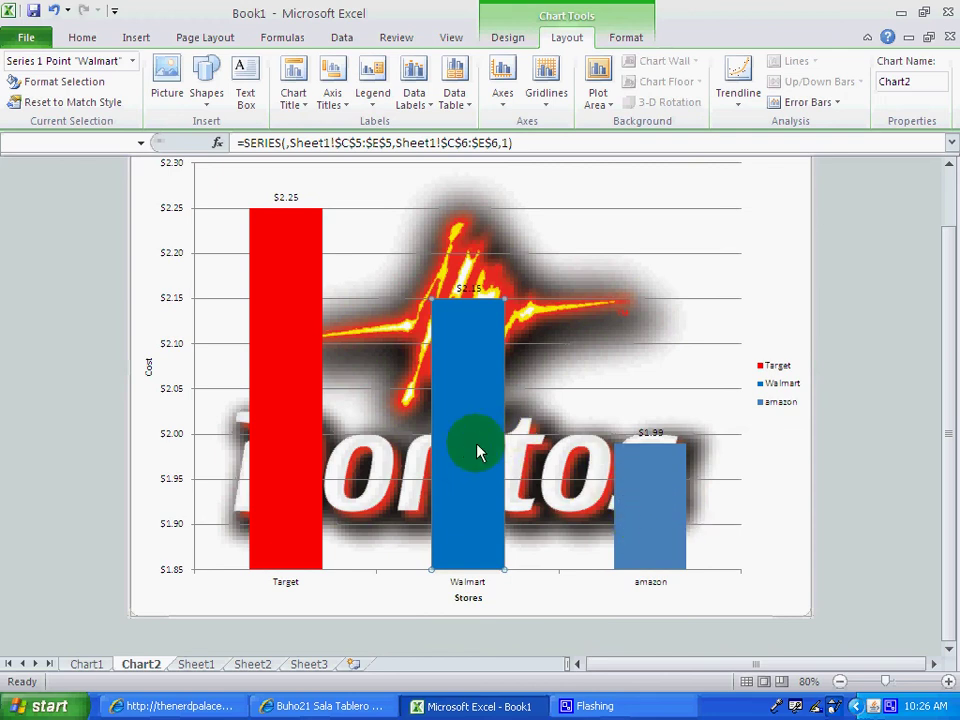
Step: Give the amazon bar a solid orange fill
mouse_move(643, 506)
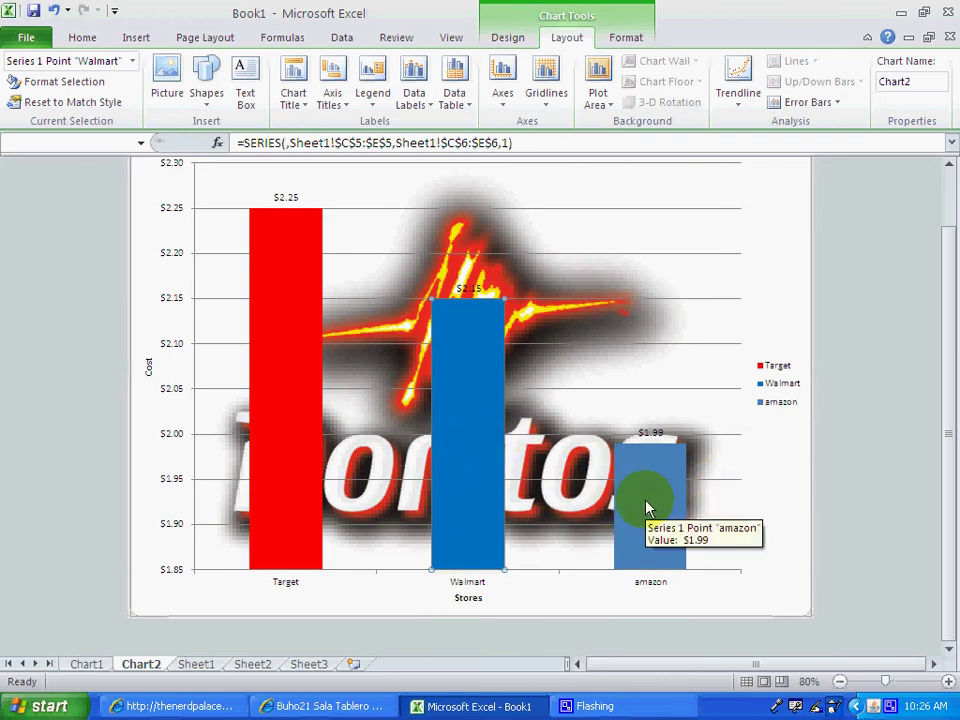
double_click(645, 508)
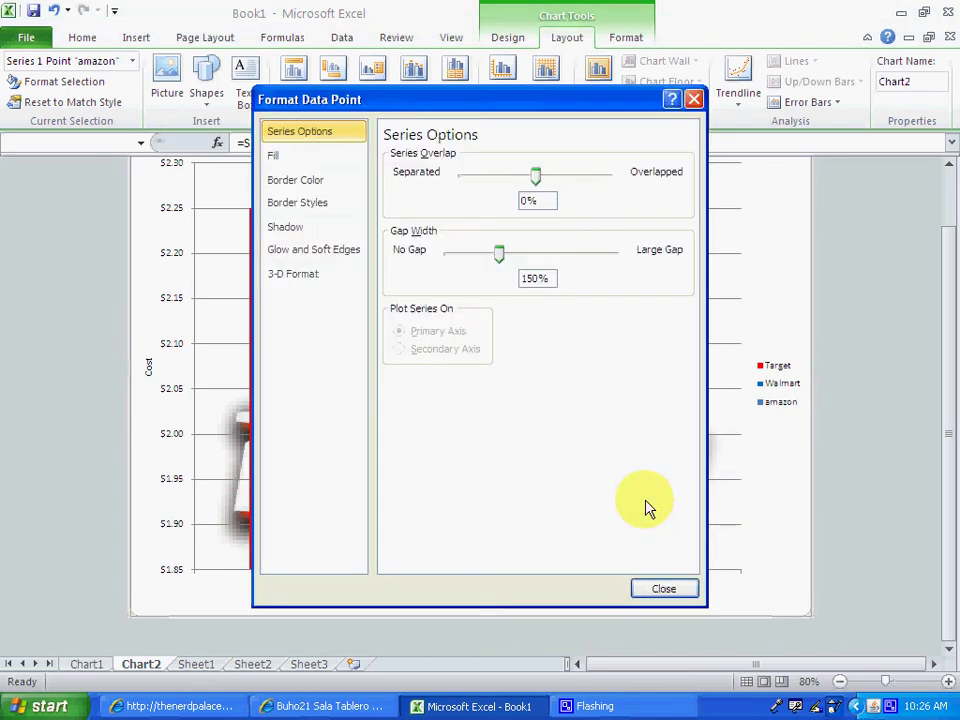
left_click(290, 155)
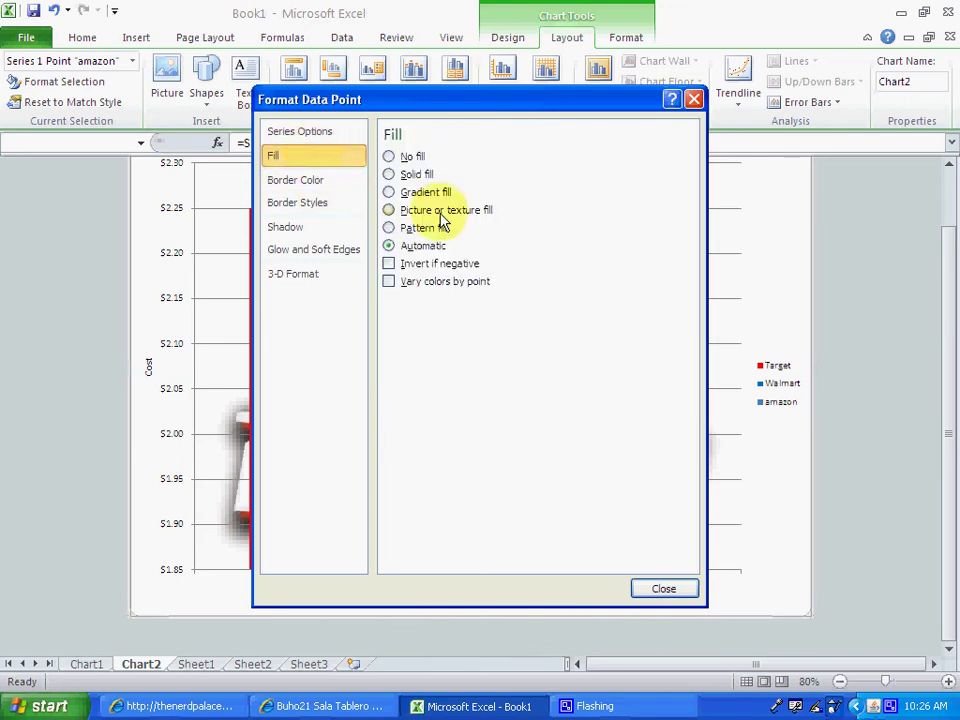
left_click(405, 176)
left_click(470, 322)
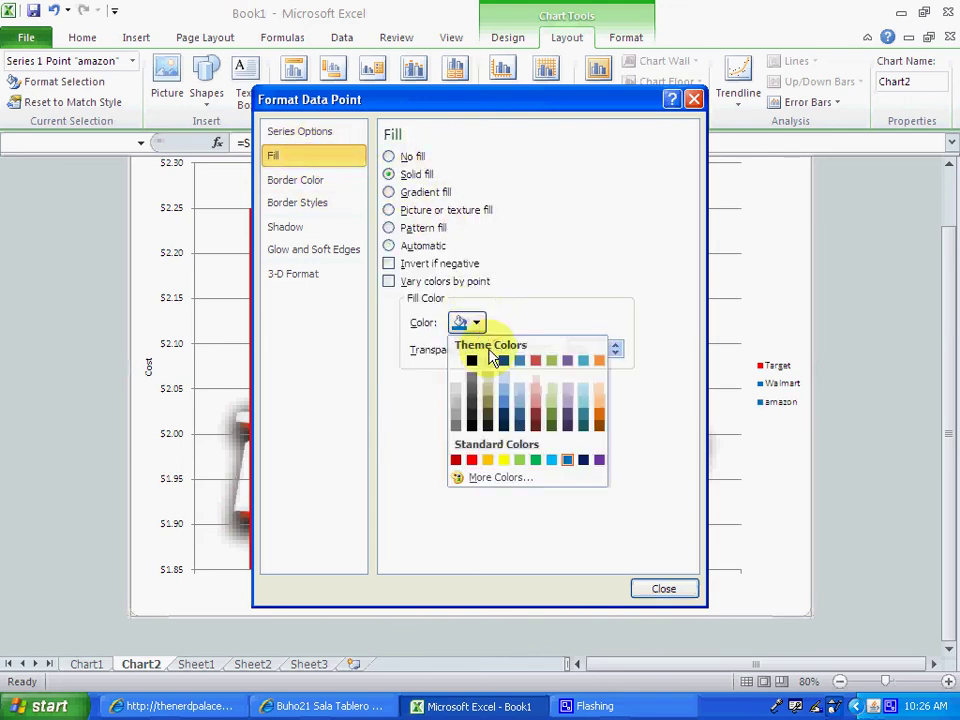
left_click(596, 425)
left_click(662, 590)
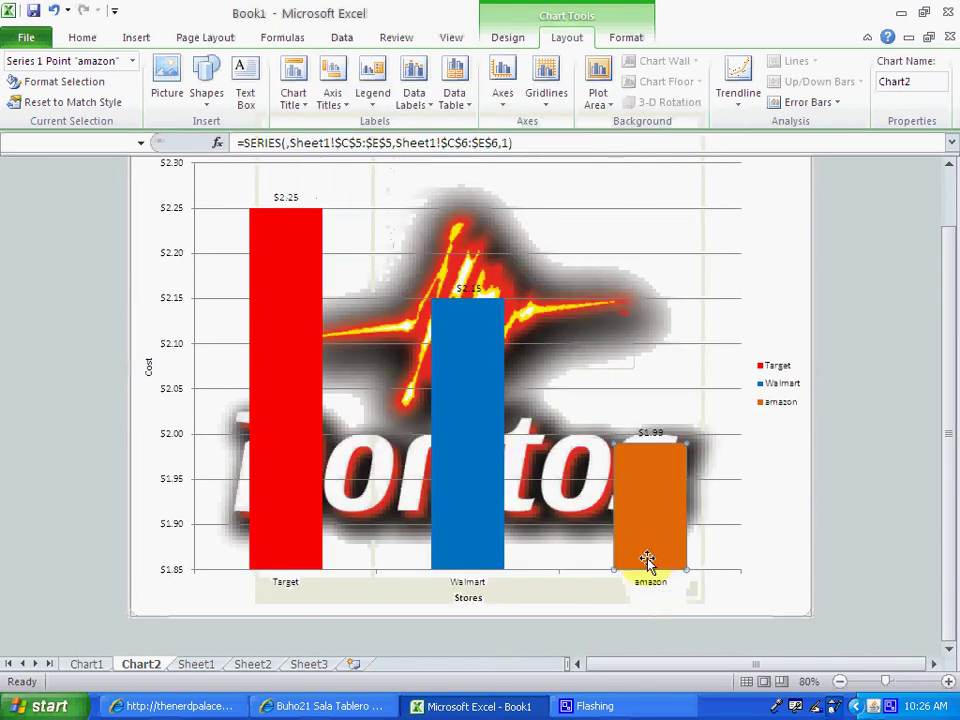
Step: Select the plot area and scroll the Chart2 sheet to review the finished Doritos chart
left_click(709, 410)
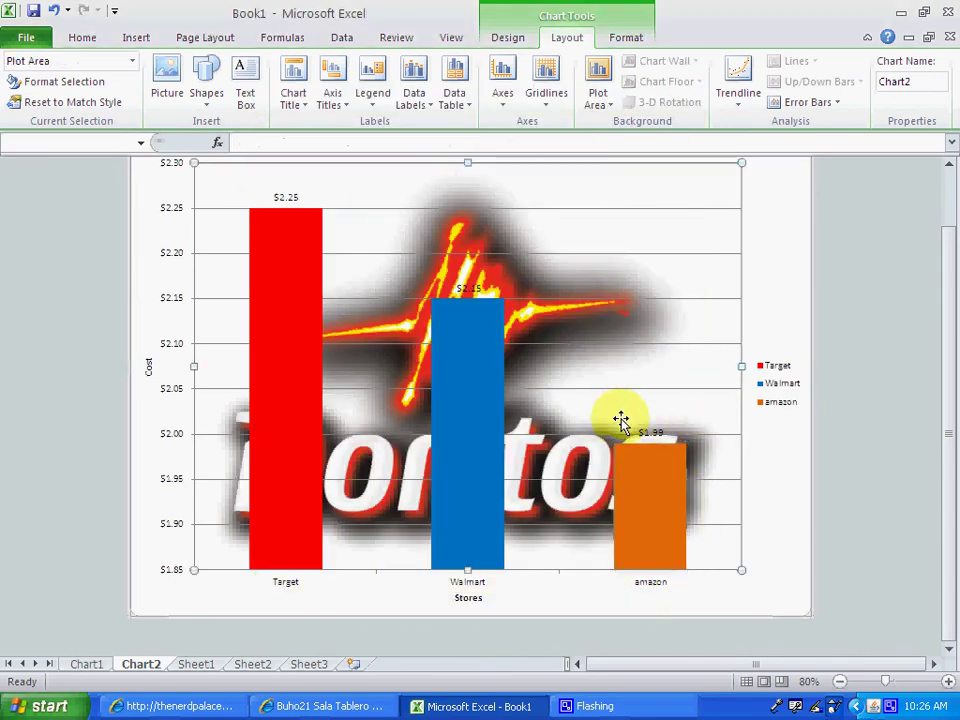
scroll(617, 413, "up", 2)
scroll(620, 418, "down", 1)
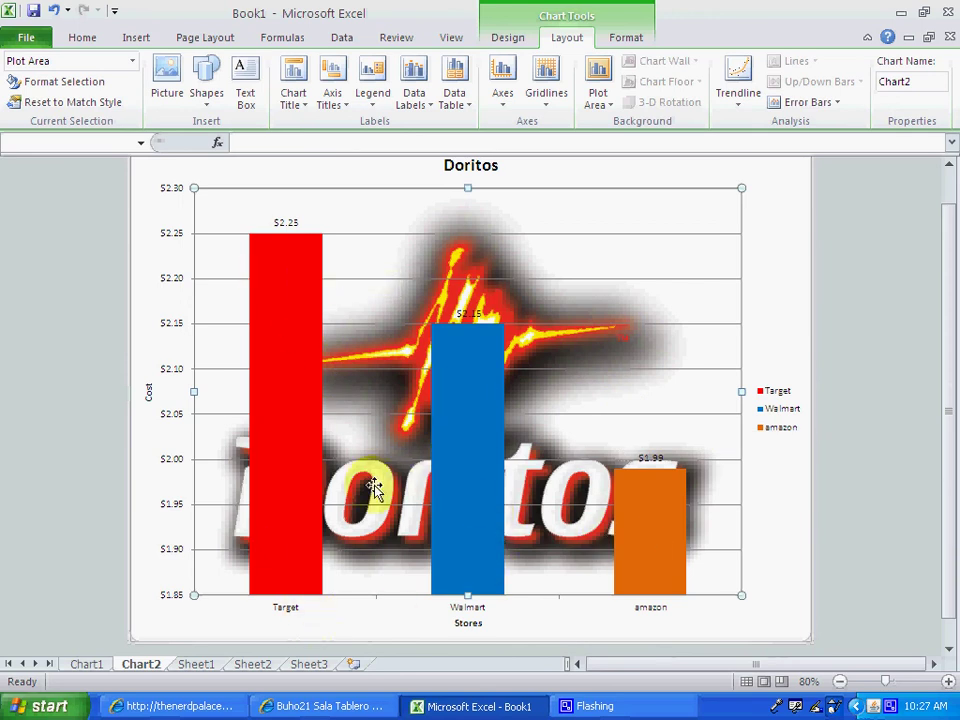
Step: Bring Internet Explorer forward and go back twice to the 'Doritos logo' image results
left_click(195, 706)
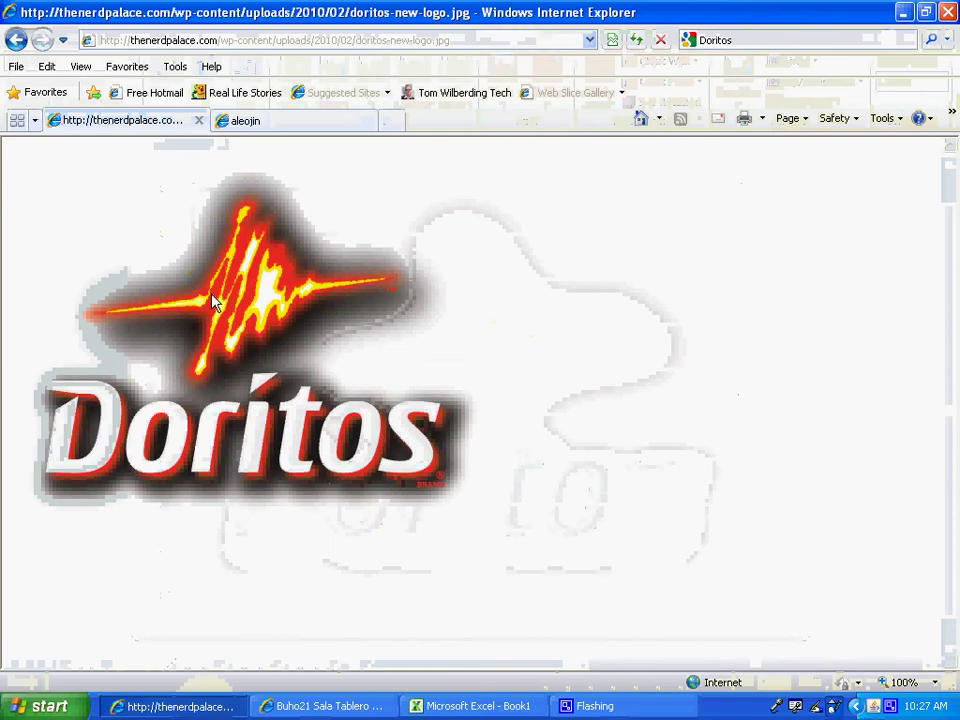
left_click(14, 40)
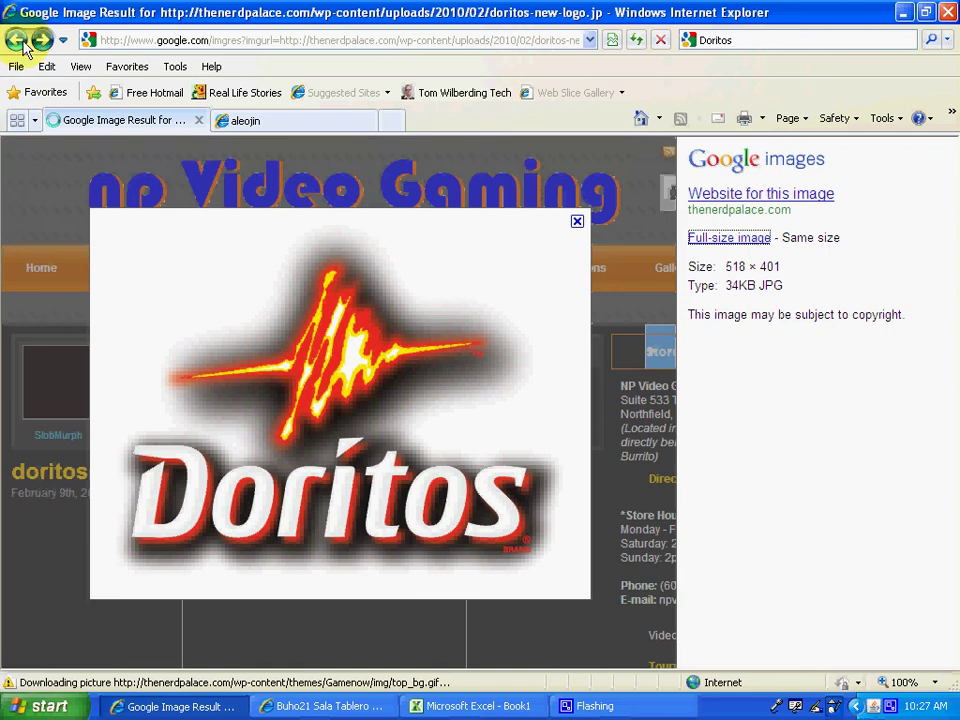
left_click(17, 42)
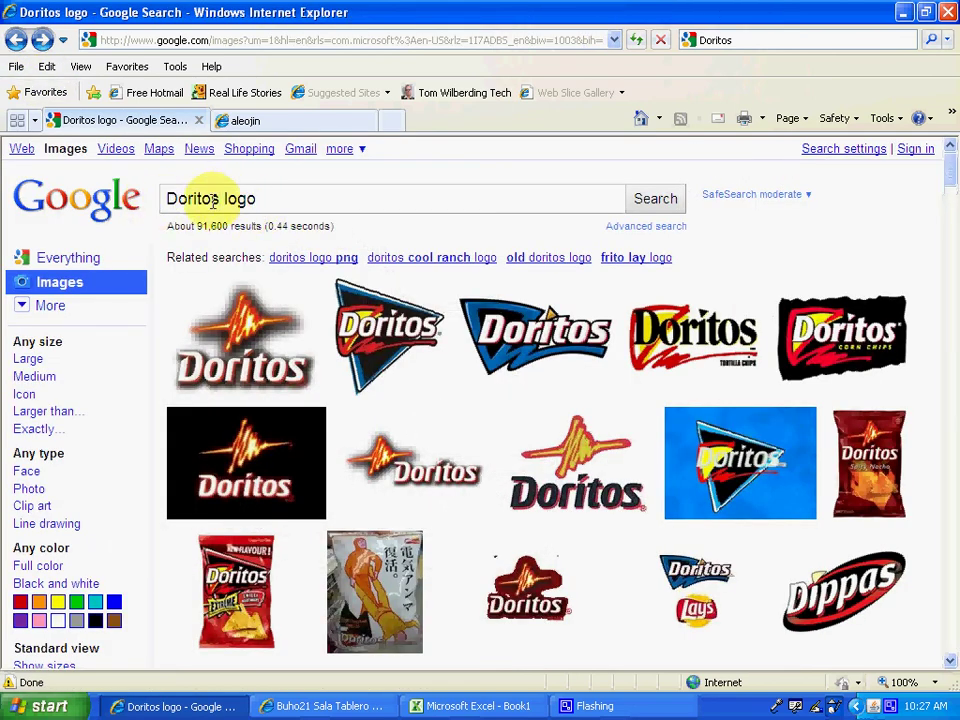
Step: Change the image search query from Doritos to 'target logo' and run it
left_click_drag(218, 198, 176, 198)
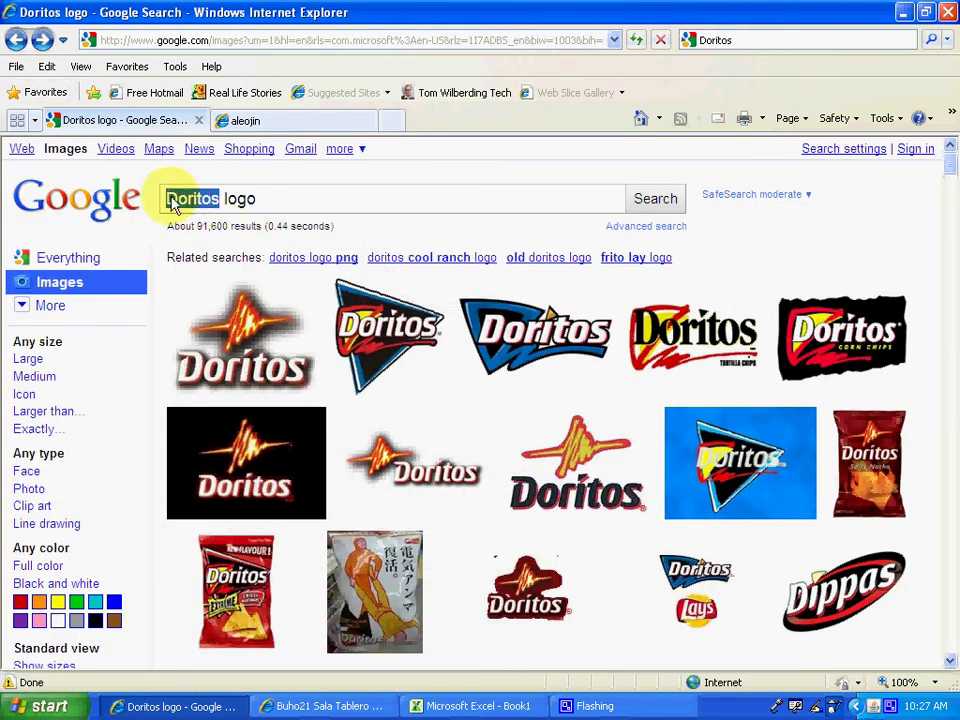
type("arget")
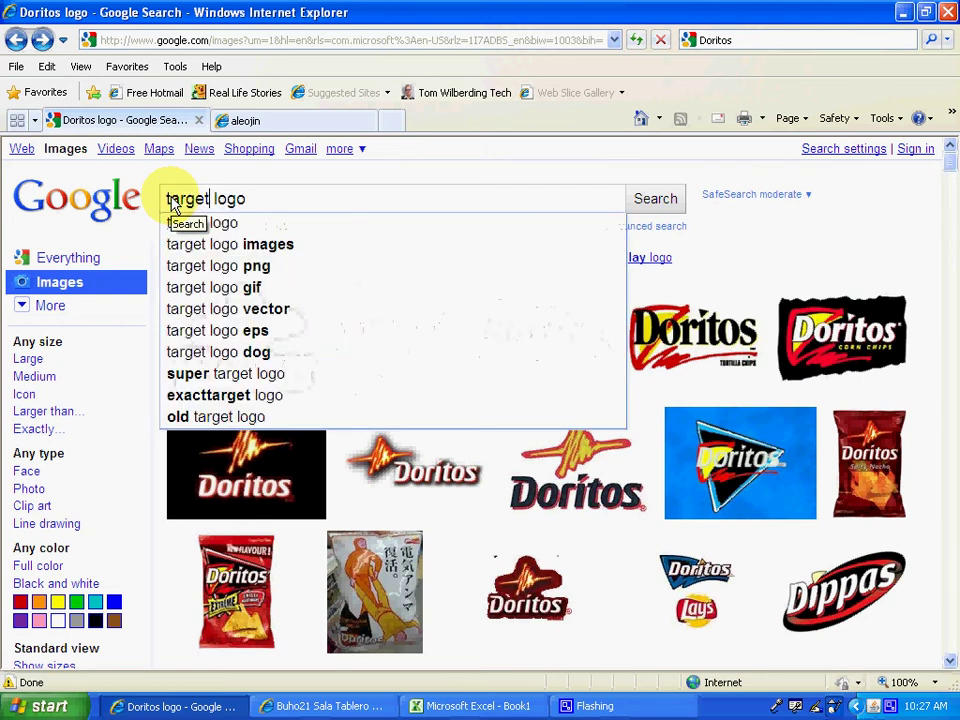
key("Return")
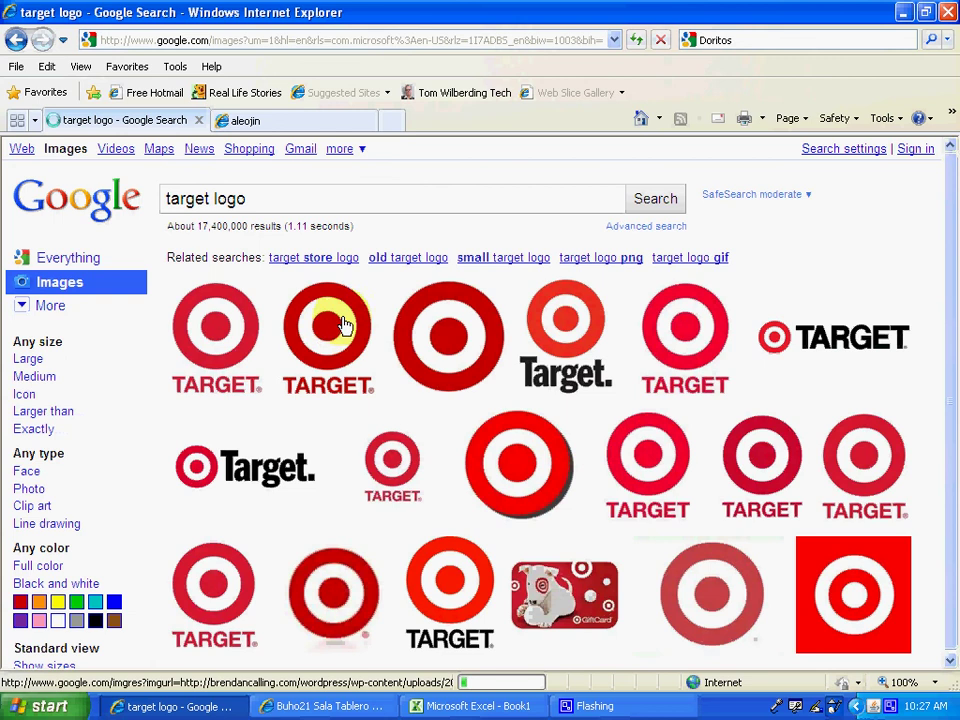
Step: Copy a Target logo result at full size and return to Excel
left_click(343, 325)
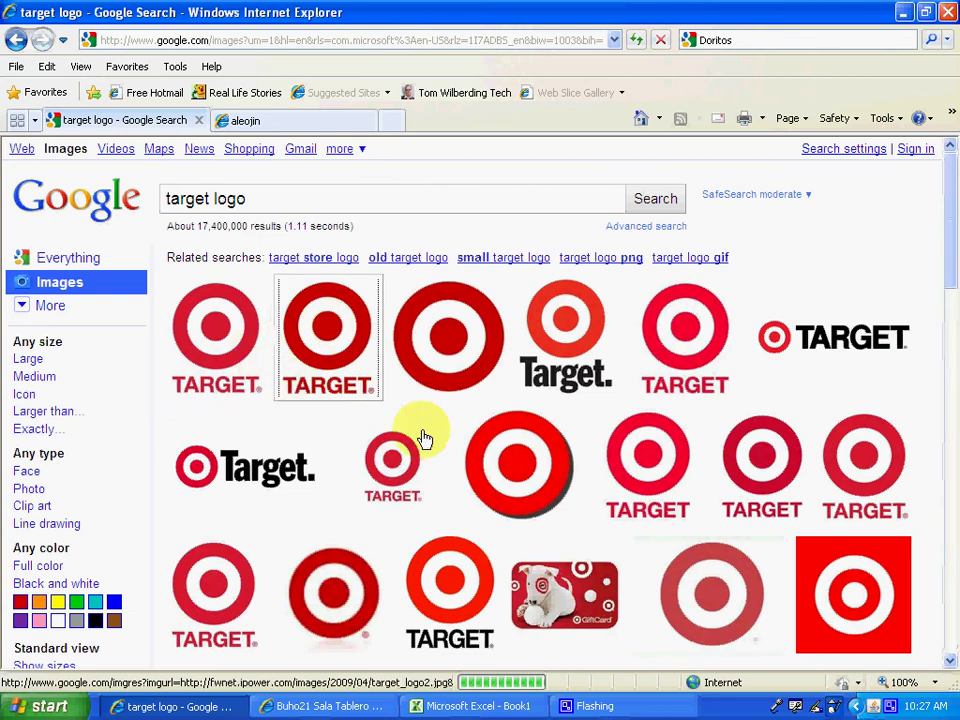
mouse_move(692, 360)
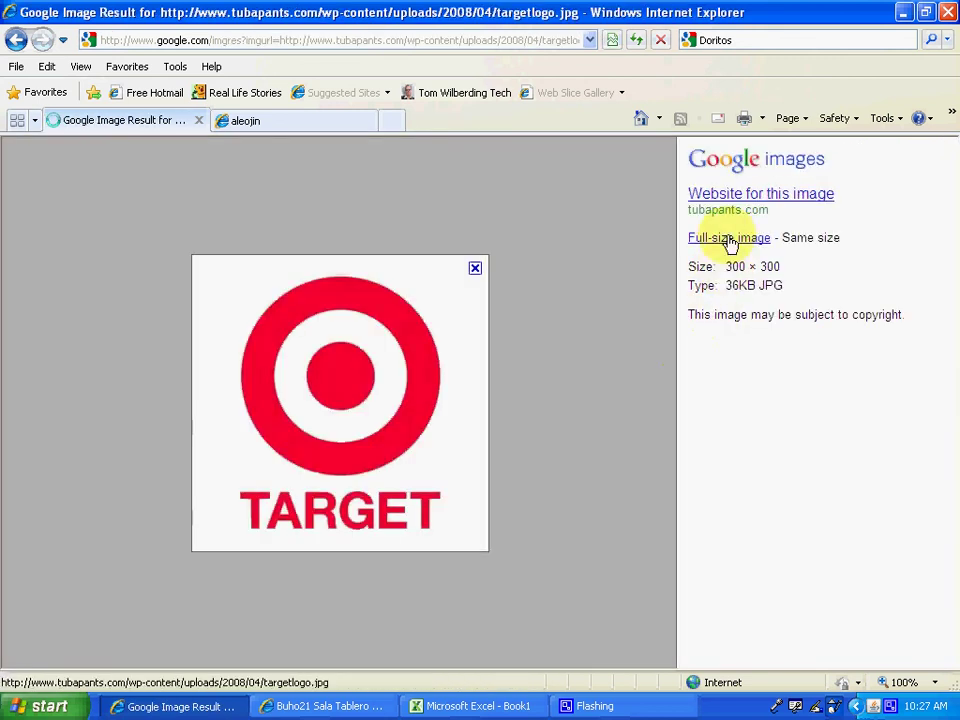
left_click(729, 240)
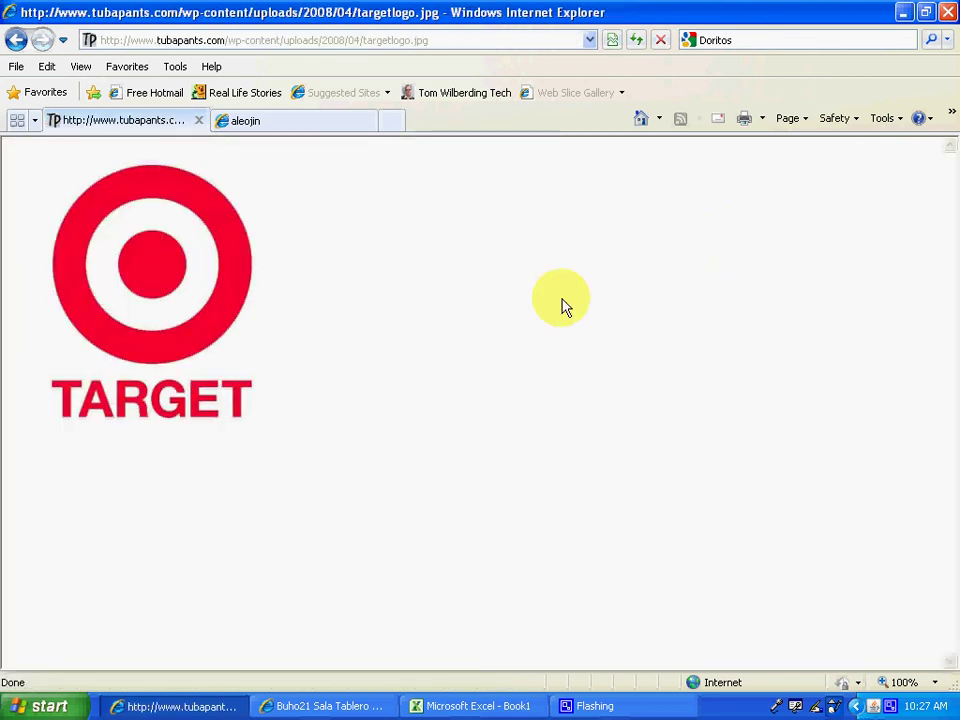
right_click(130, 287)
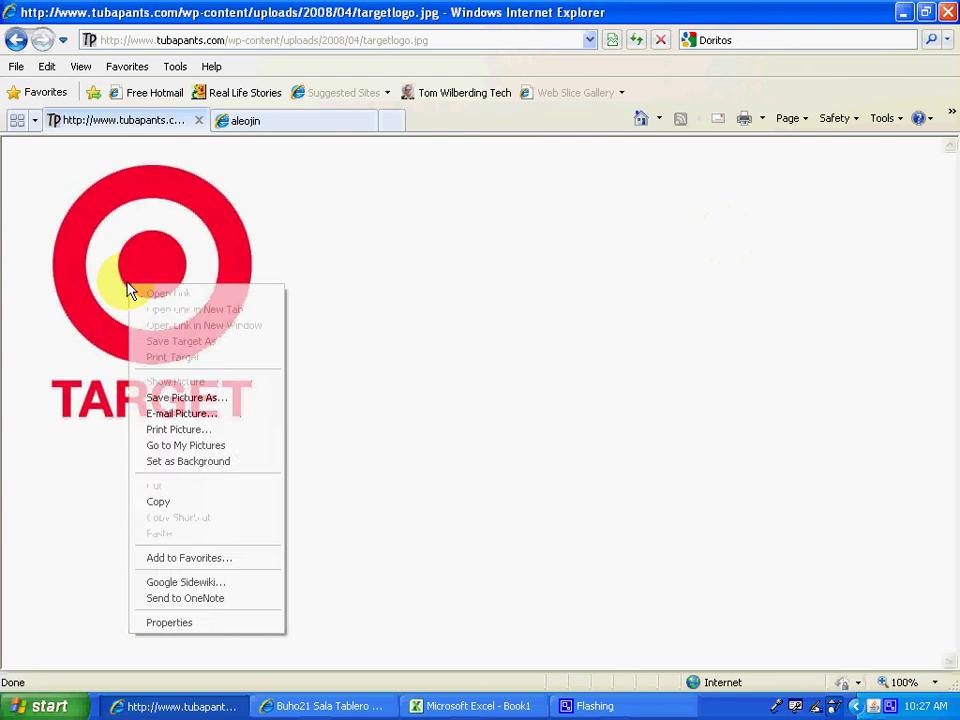
left_click(189, 502)
left_click(475, 706)
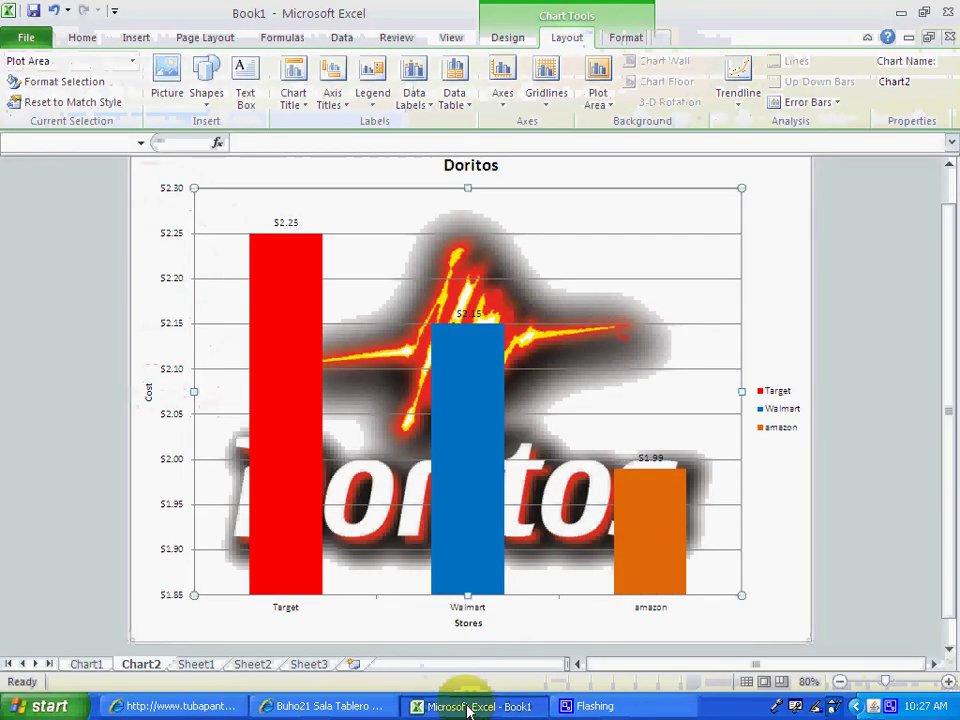
Step: Paste the copied Target logo into the chart, shrink it, and set it atop the red bar
right_click(145, 215)
left_click(188, 289)
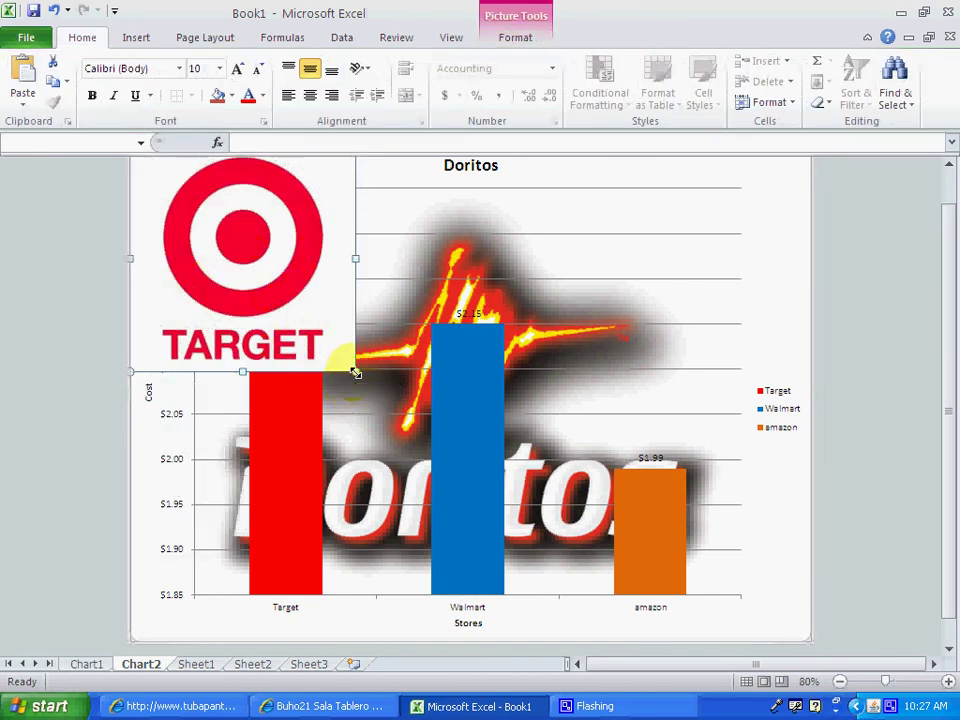
left_click_drag(355, 372, 200, 215)
left_click_drag(165, 190, 287, 285)
left_click(358, 305)
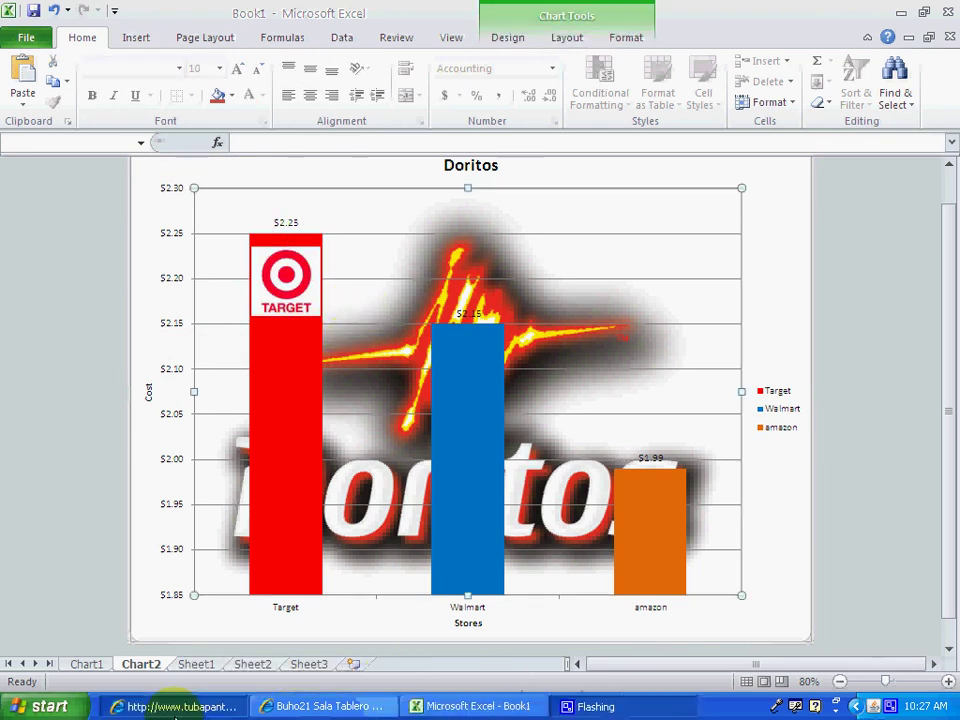
Step: Return to the image results and change the search to 'walmart logo'
left_click(175, 706)
left_click(16, 40)
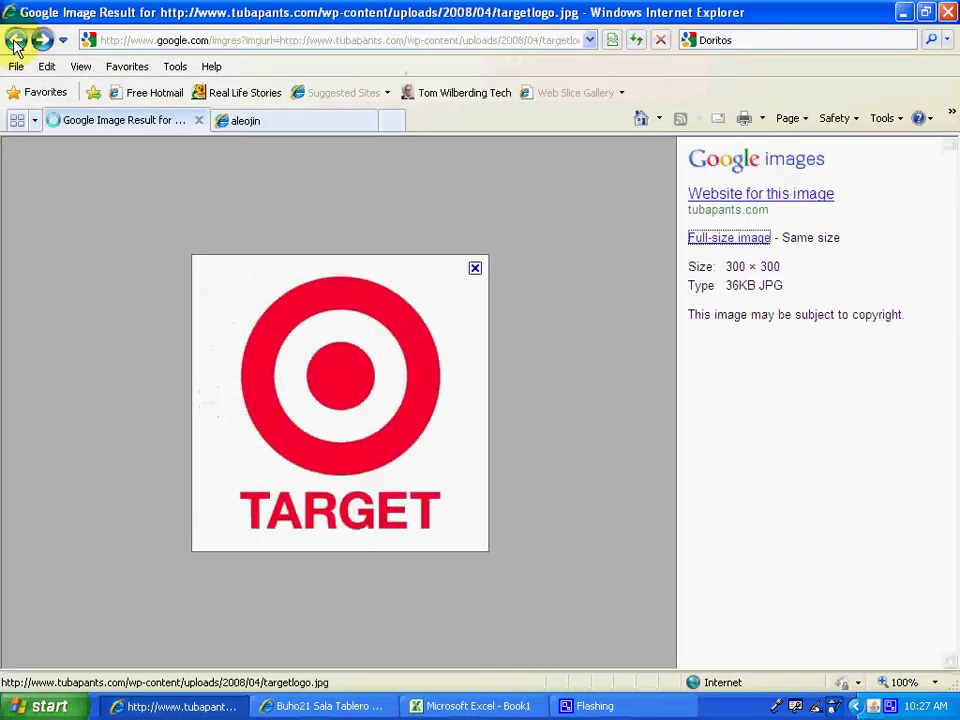
left_click(16, 40)
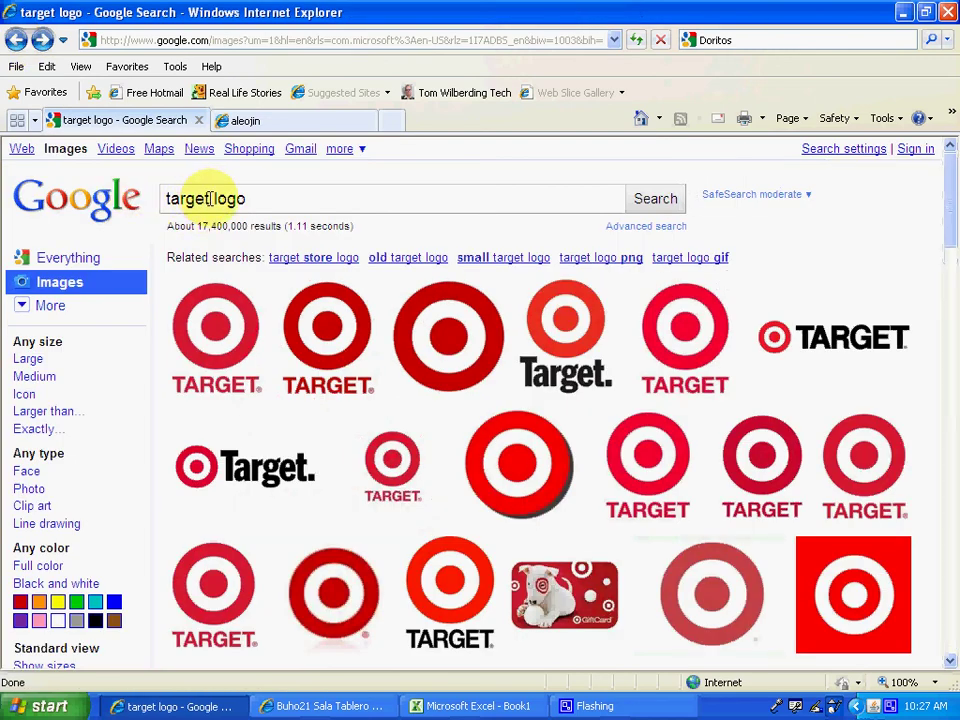
left_click_drag(209, 198, 157, 205)
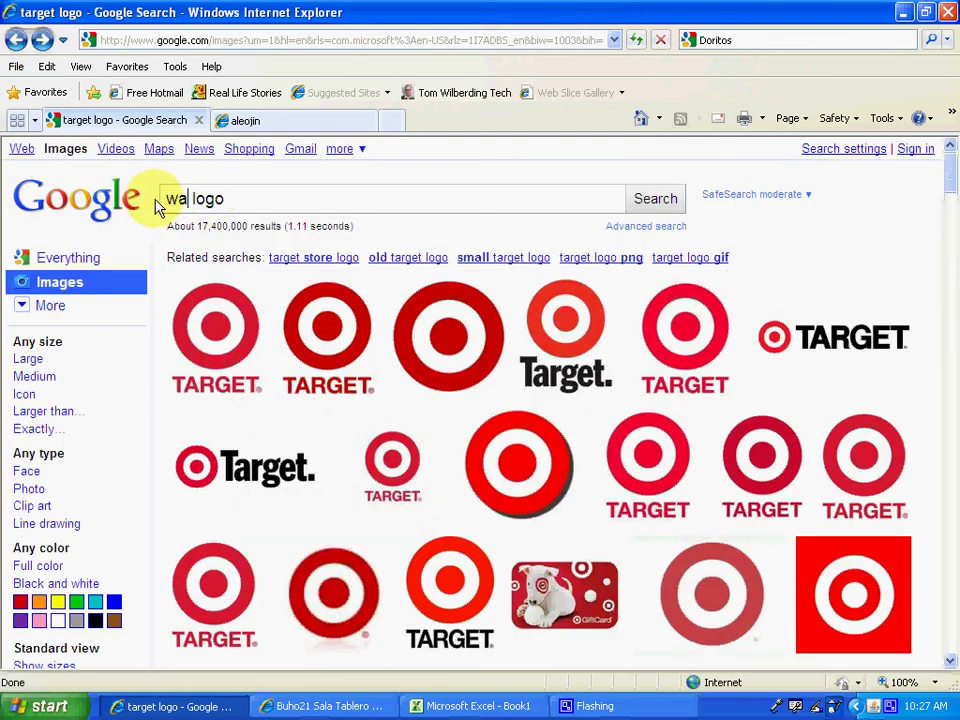
type("walmart")
key("Return")
Step: Copy a Walmart logo at full size and switch back to Excel
left_click(491, 384)
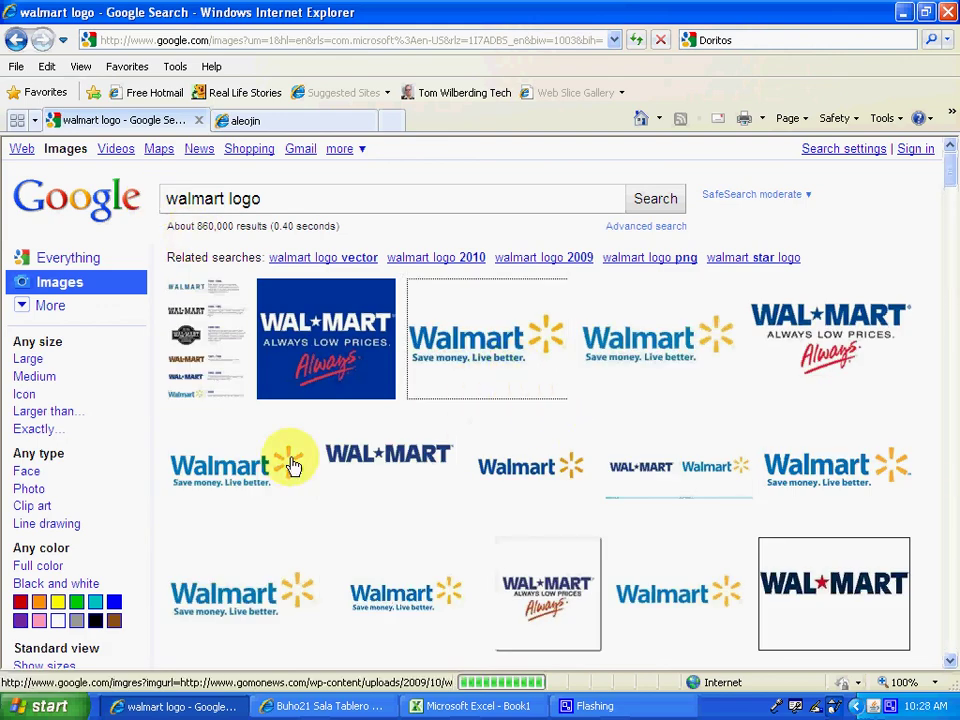
left_click(232, 492)
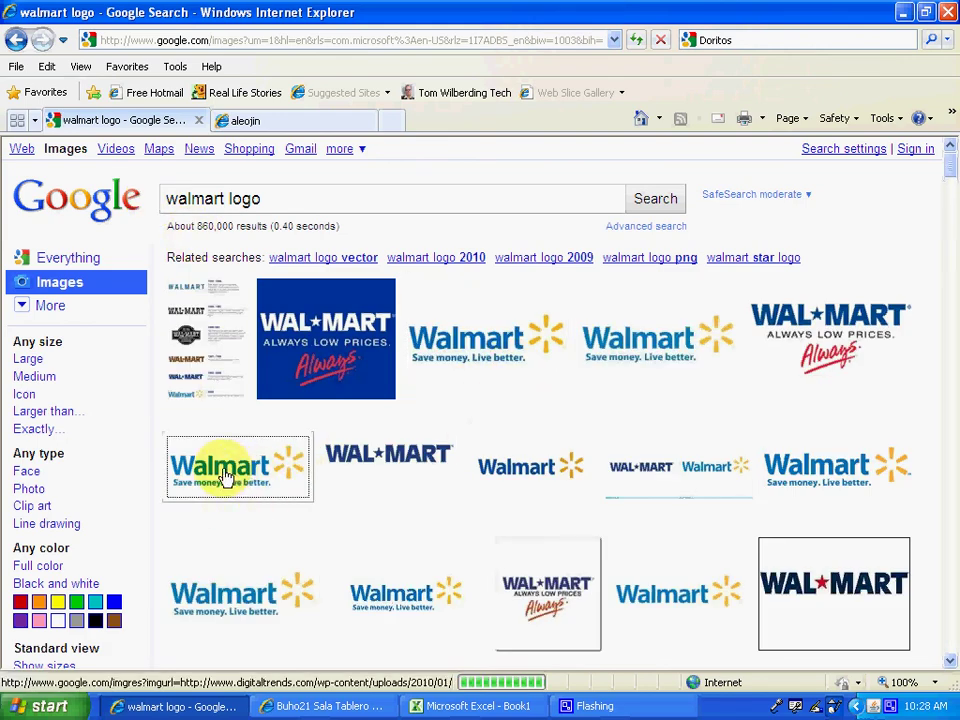
right_click(227, 477)
left_click(200, 478)
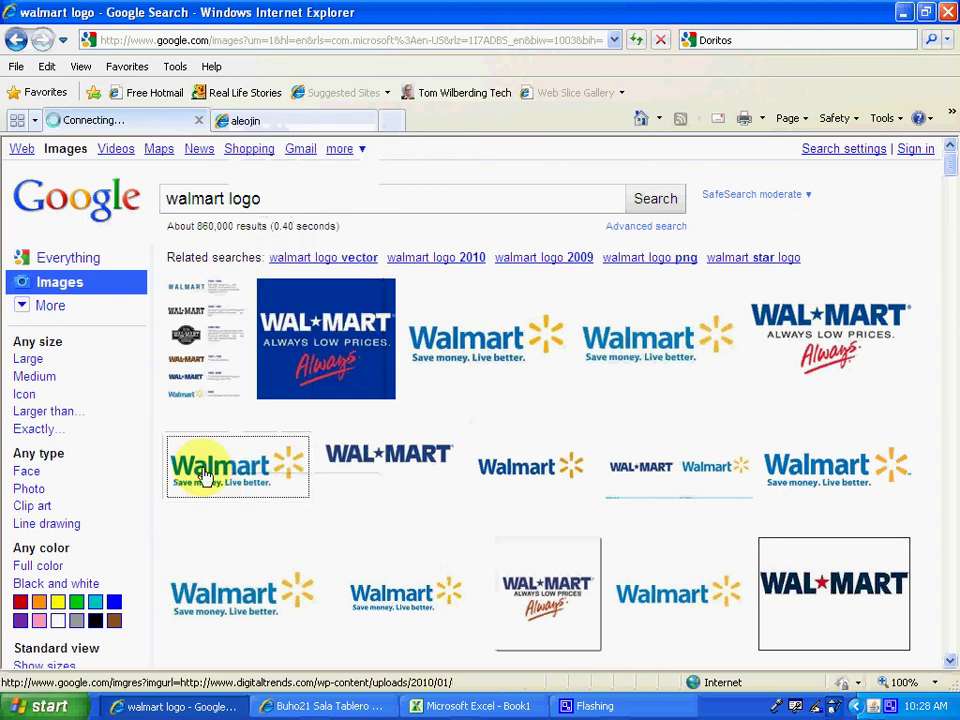
left_click(712, 240)
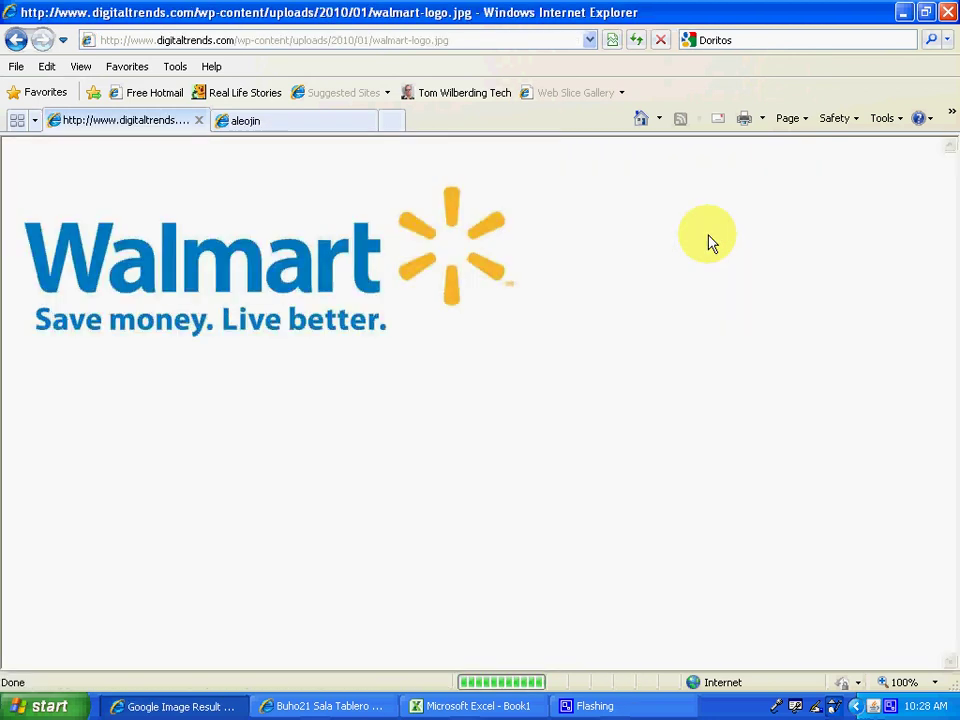
right_click(224, 272)
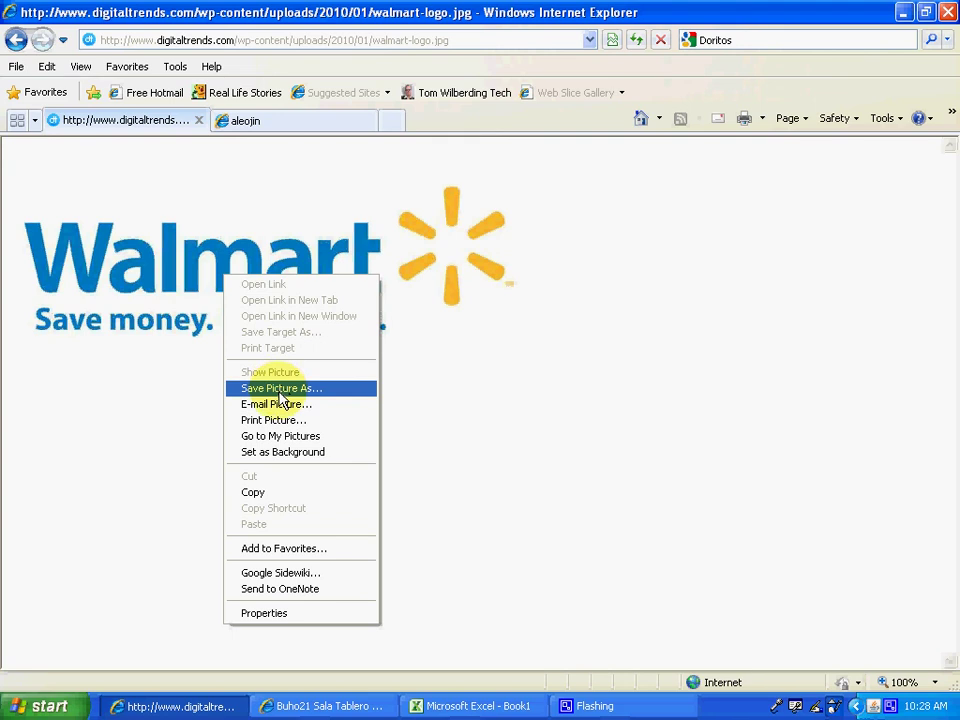
left_click(253, 492)
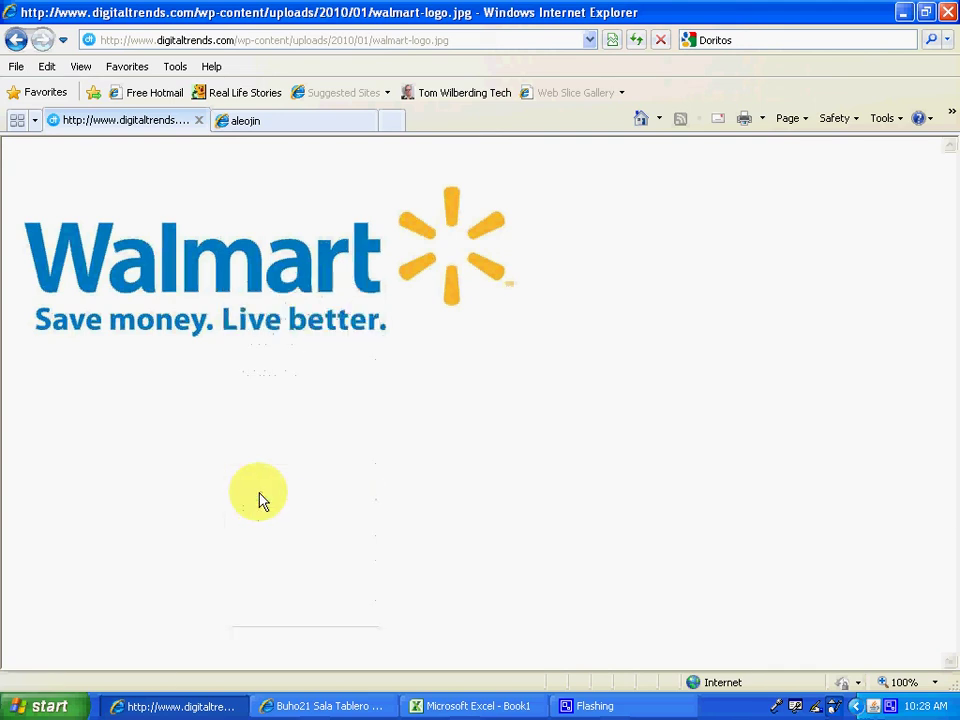
left_click(478, 706)
Step: Paste the Walmart logo into the chart, shrink it and place it on the blue bar
right_click(157, 210)
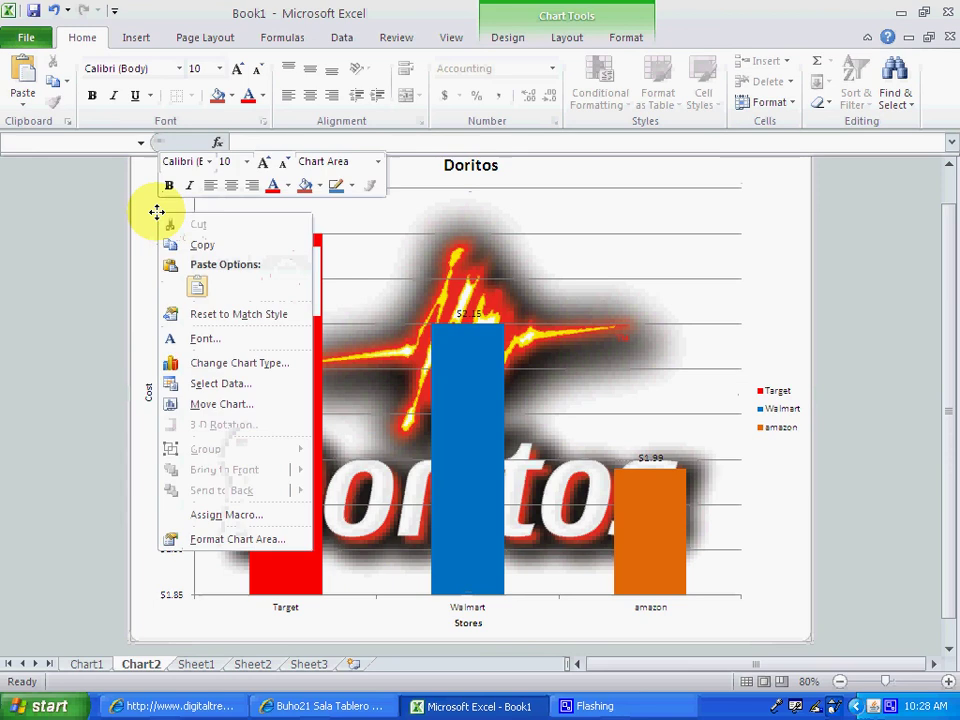
left_click(197, 288)
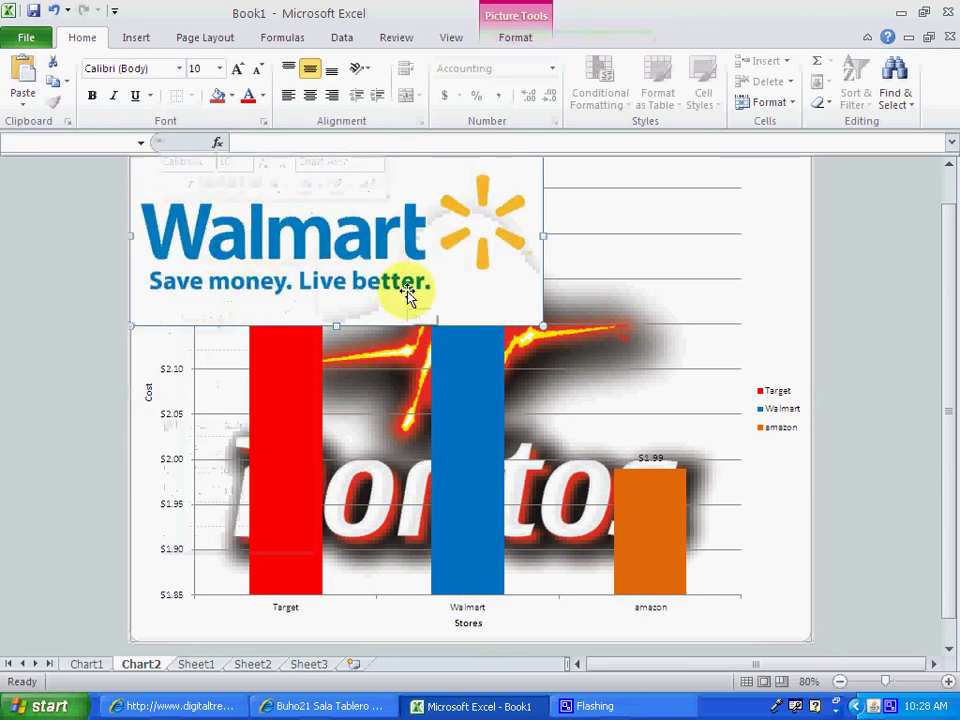
left_click_drag(543, 326, 465, 362)
left_click(641, 510)
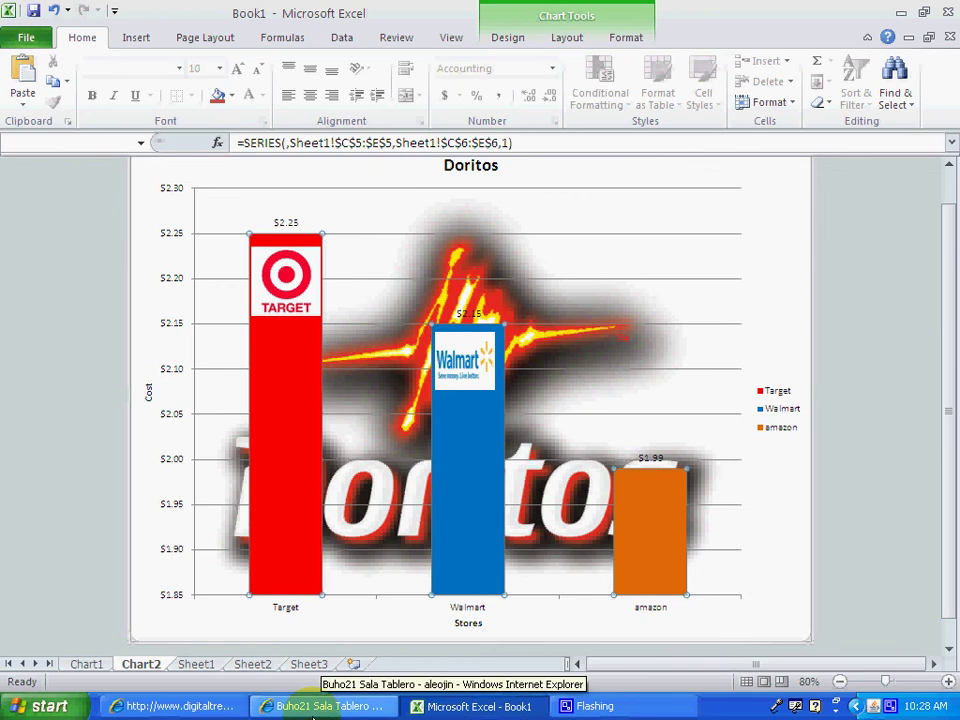
Step: Go back to the image results and change the search to 'amazon logo'
left_click(175, 706)
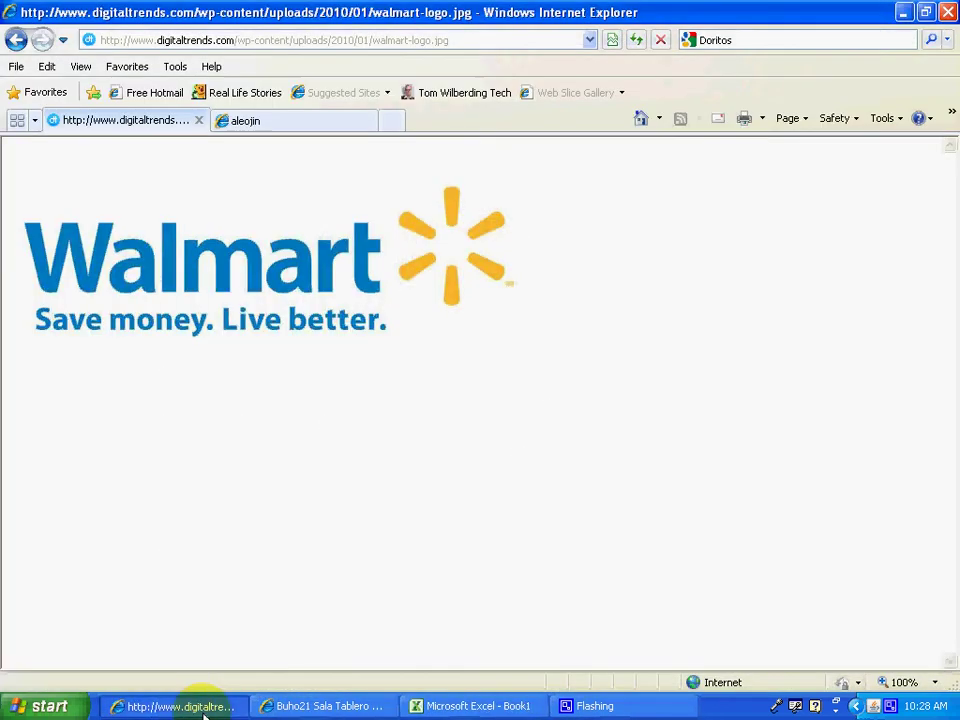
left_click(15, 40)
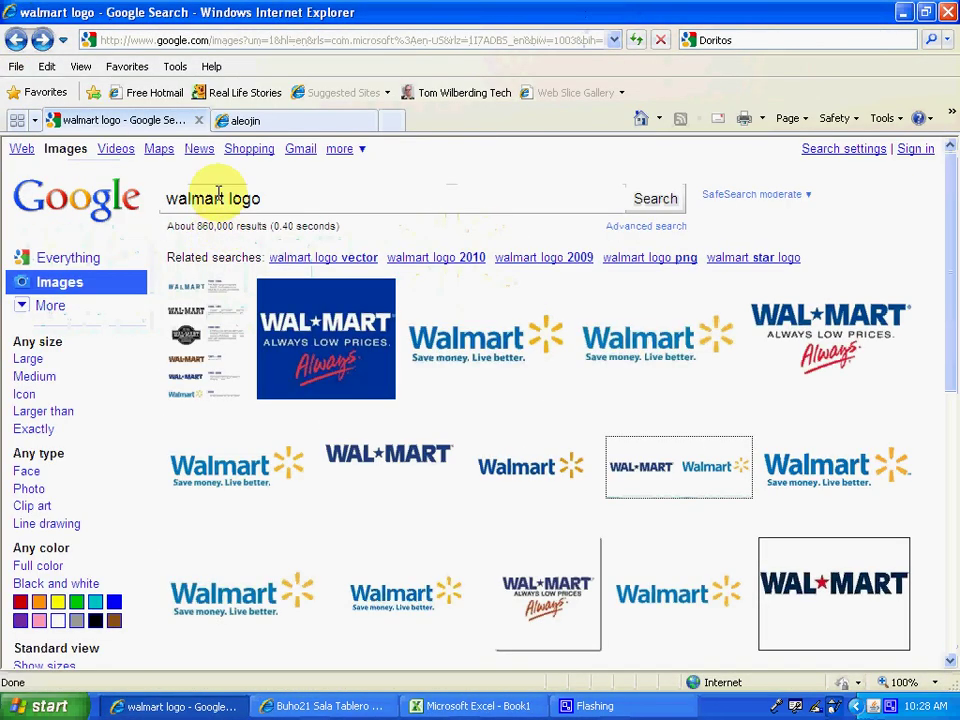
left_click_drag(226, 198, 141, 207)
type("amazon")
key("Return")
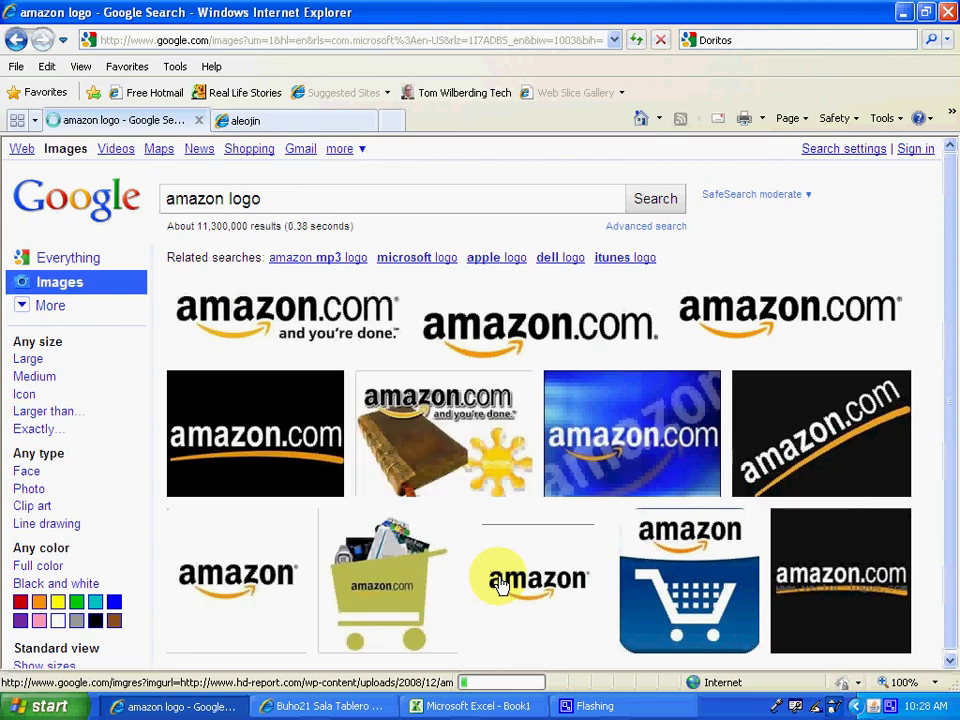
Step: Copy an amazon logo result at full size
scroll(500, 585, "down", 2)
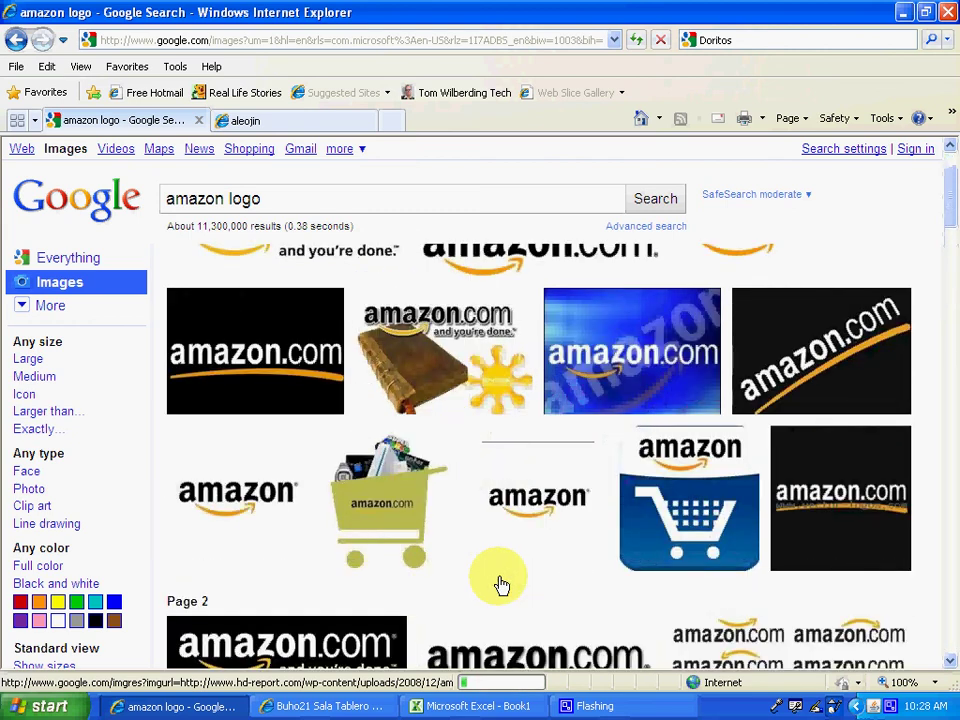
left_click(240, 490)
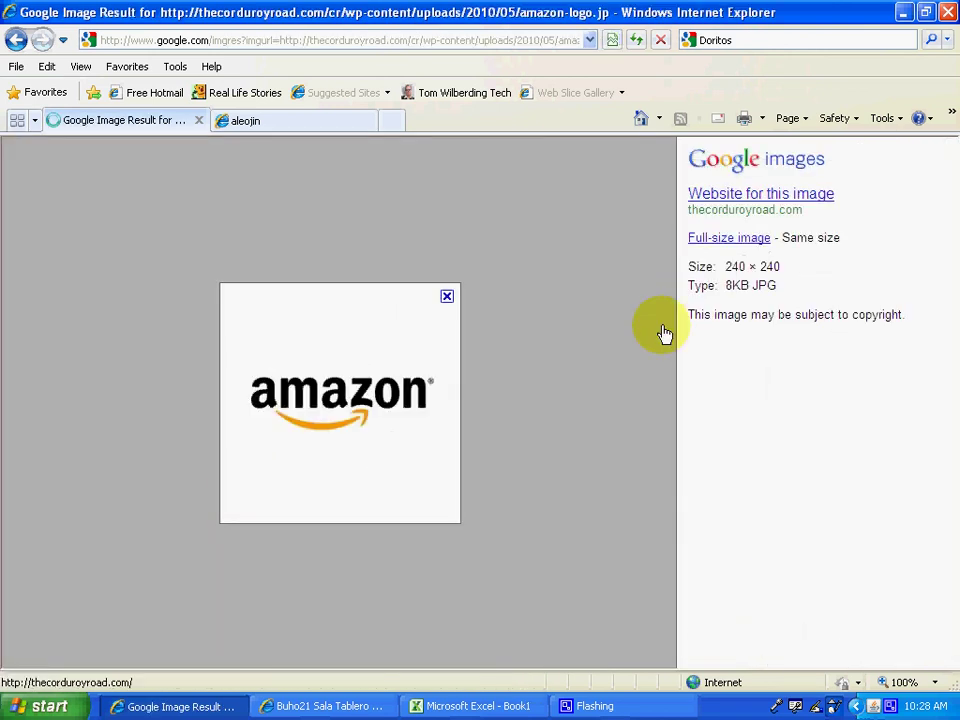
left_click(722, 240)
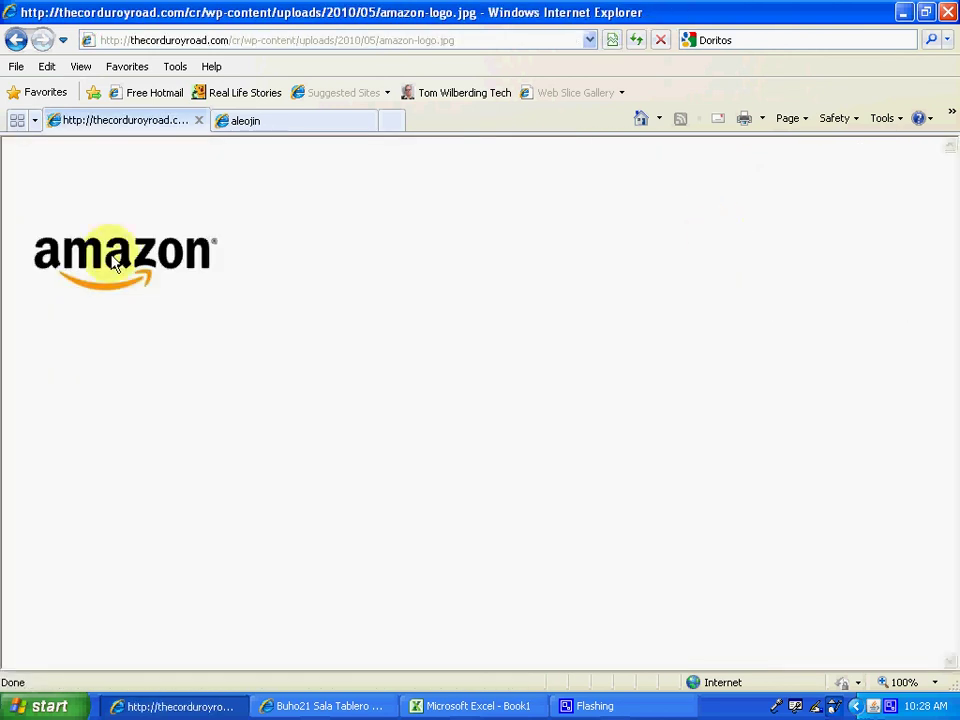
right_click(113, 258)
left_click(142, 469)
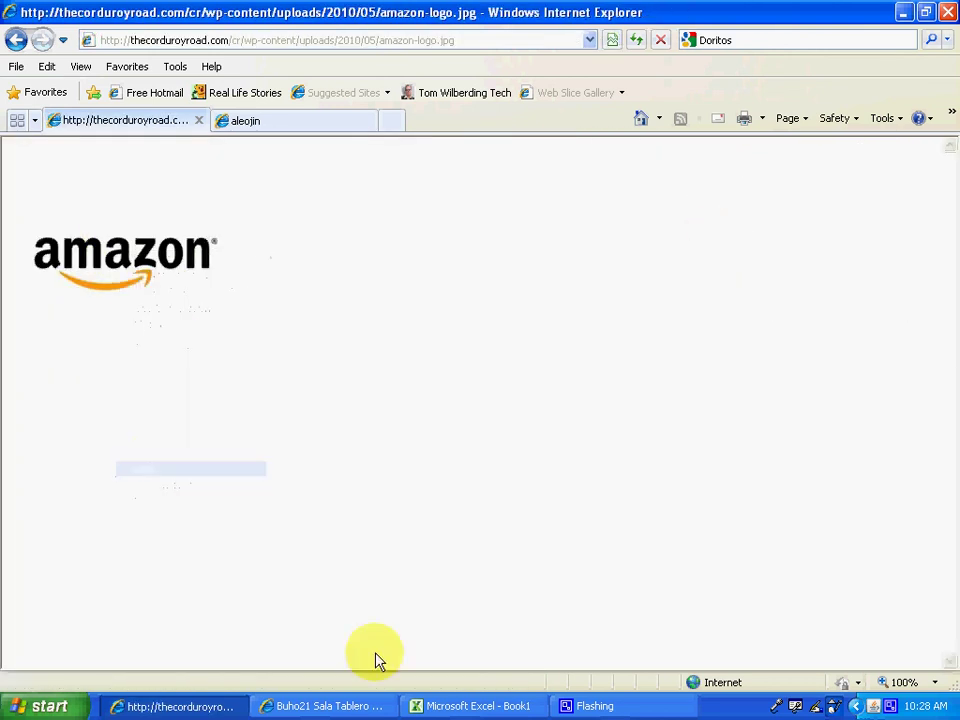
Step: Paste the amazon logo into the Excel chart, shrink it, and set it on the orange bar
left_click(460, 706)
right_click(155, 209)
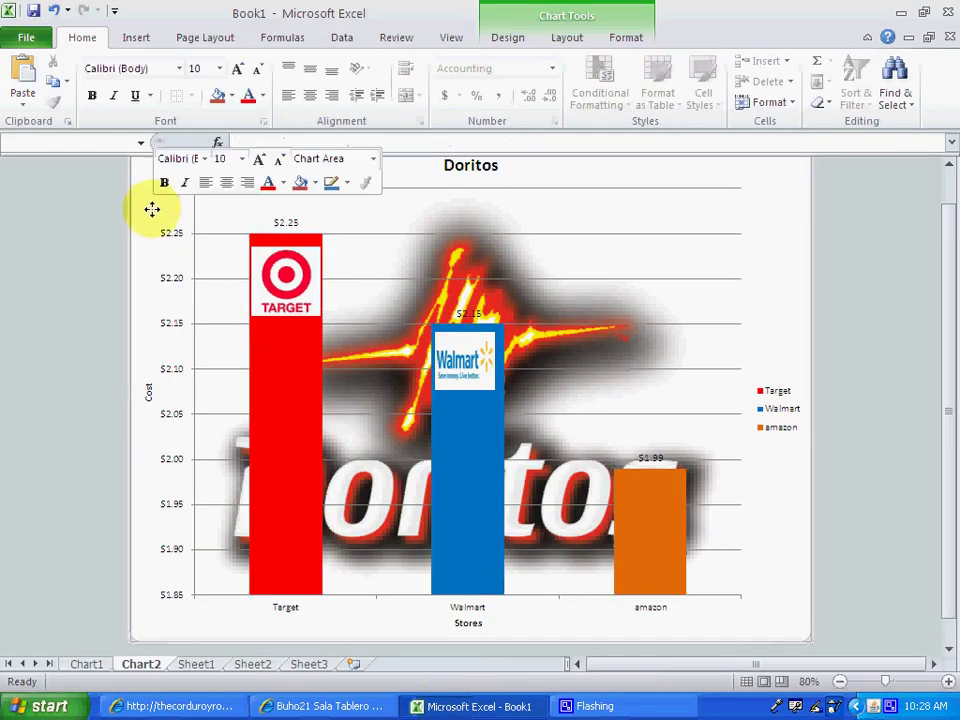
left_click(192, 284)
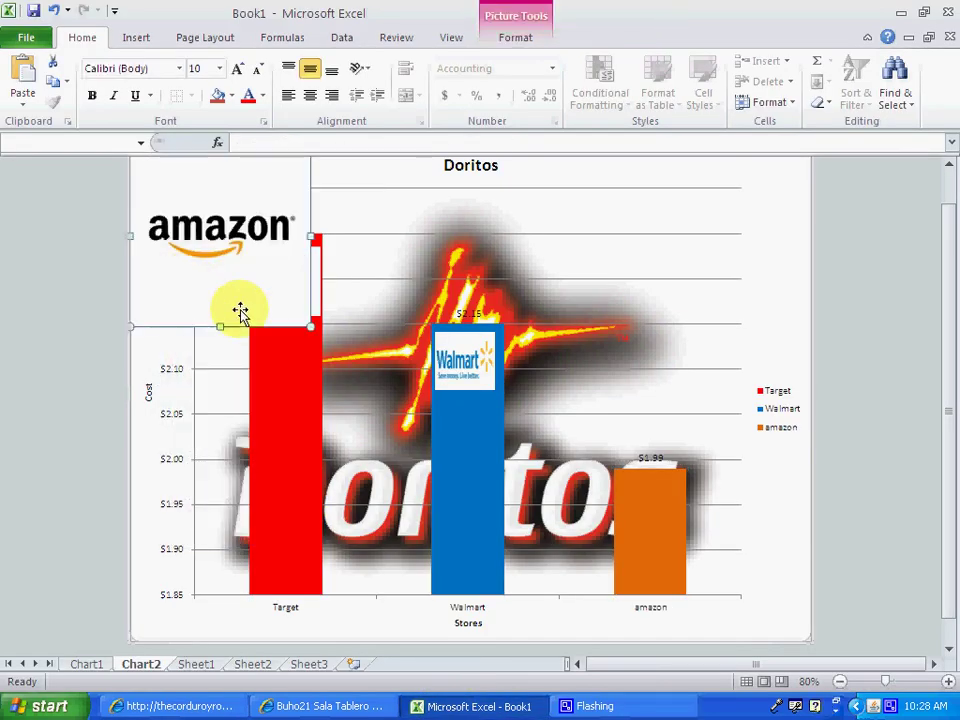
left_click_drag(310, 327, 651, 506)
left_click(799, 527)
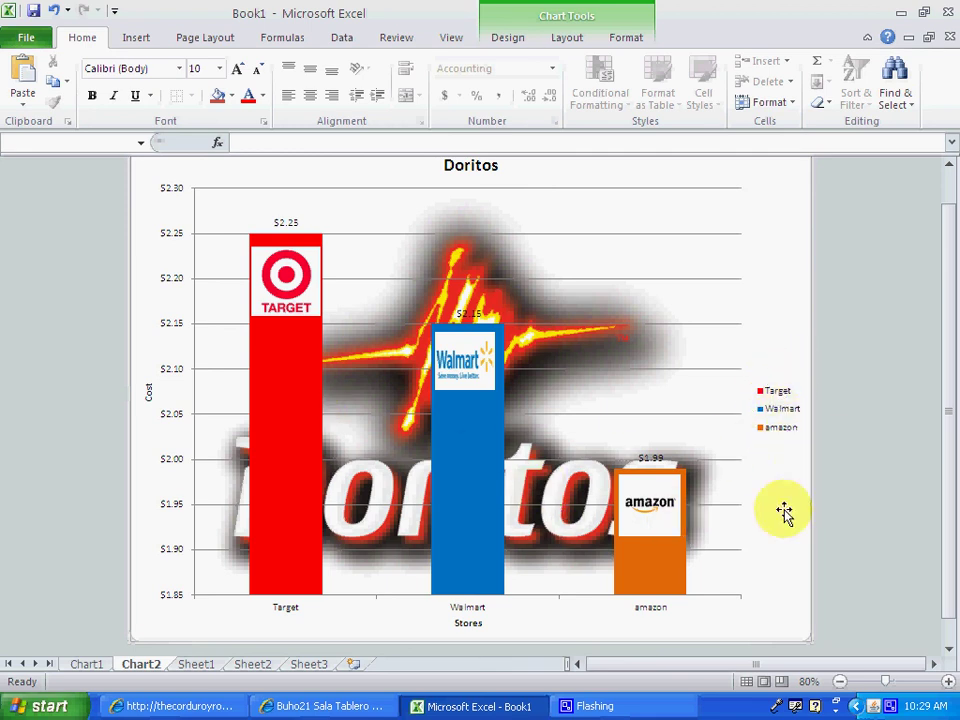
left_click_drag(949, 469, 952, 439)
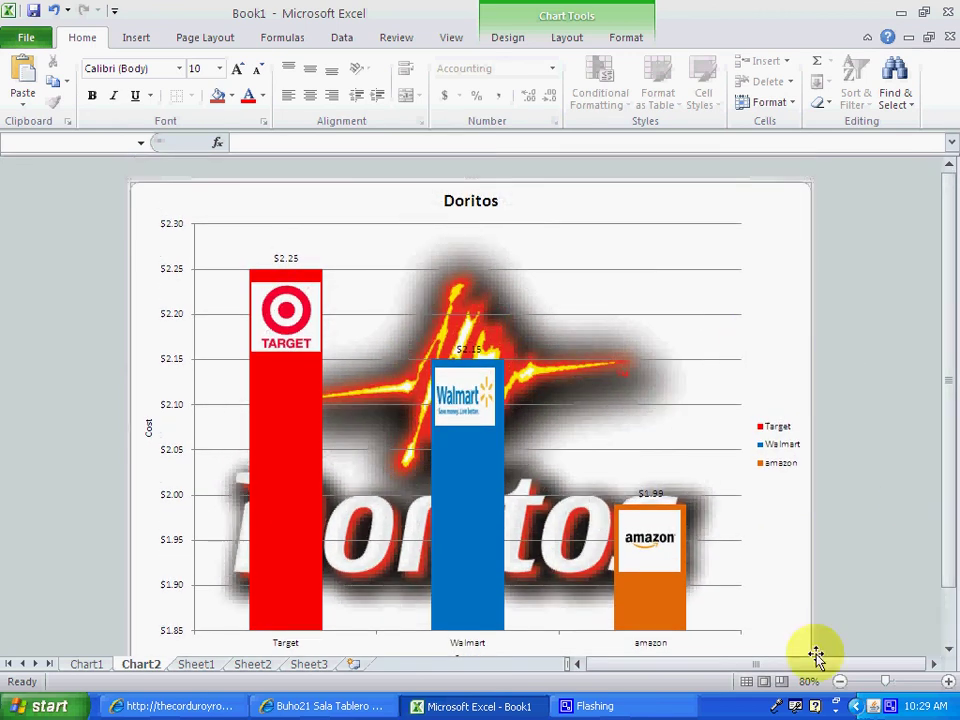